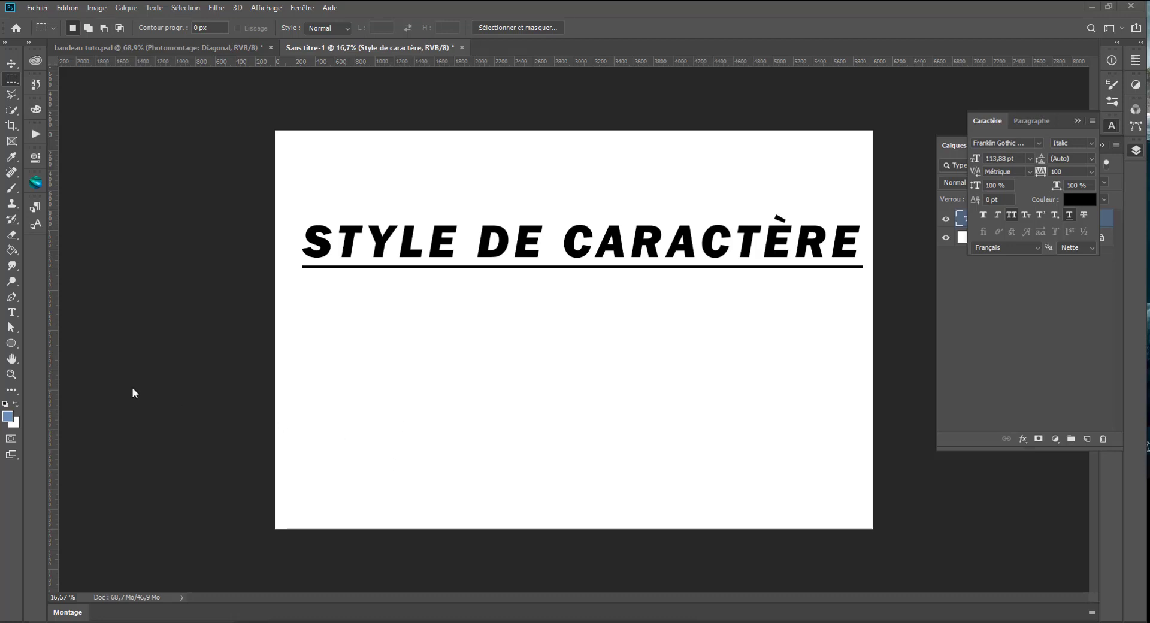
Add a text layer reading "test" in the empty area below the title.
{"action": "left_click", "coordinate": [6, 312]}
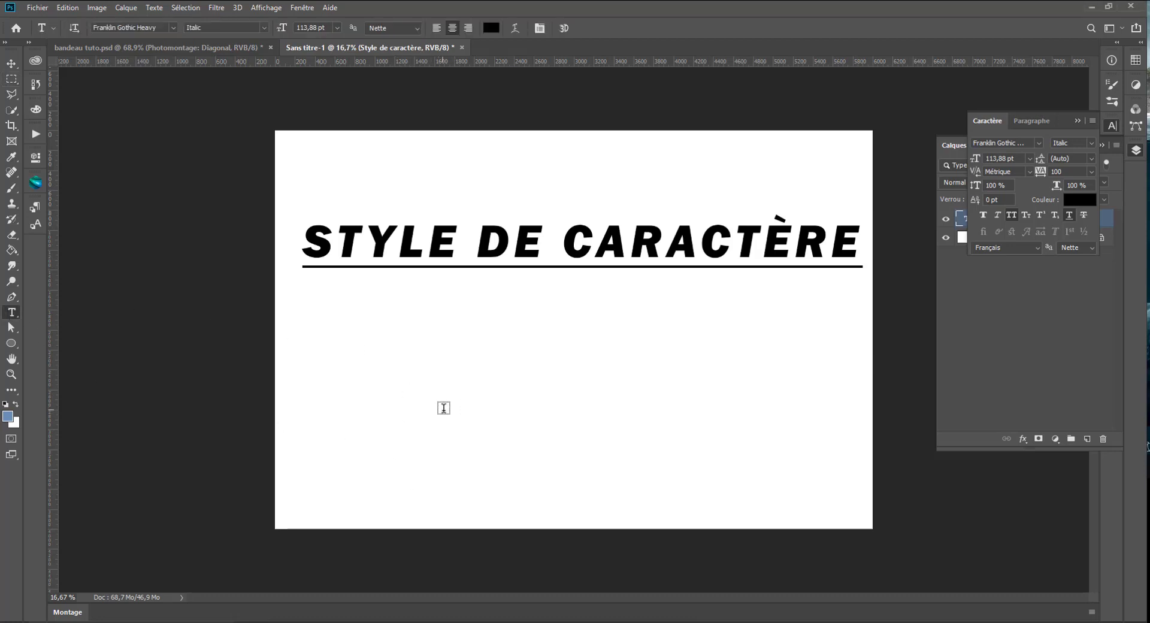
{"action": "left_click", "coordinate": [443, 409]}
{"action": "type", "text": "TEST"}
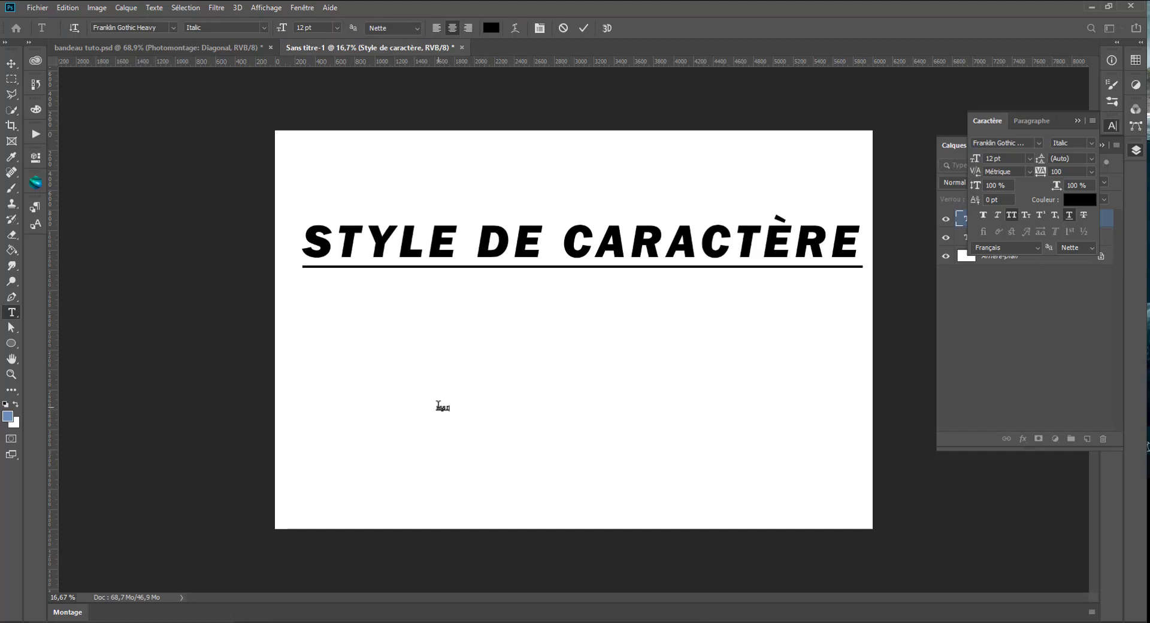
Turn off all caps for the whole "test" text and set its font to Arial.
{"action": "key", "text": "ctrl+a"}
{"action": "left_click", "coordinate": [1012, 215]}
{"action": "left_click", "coordinate": [1038, 143]}
{"action": "type", "text": "Arial"}
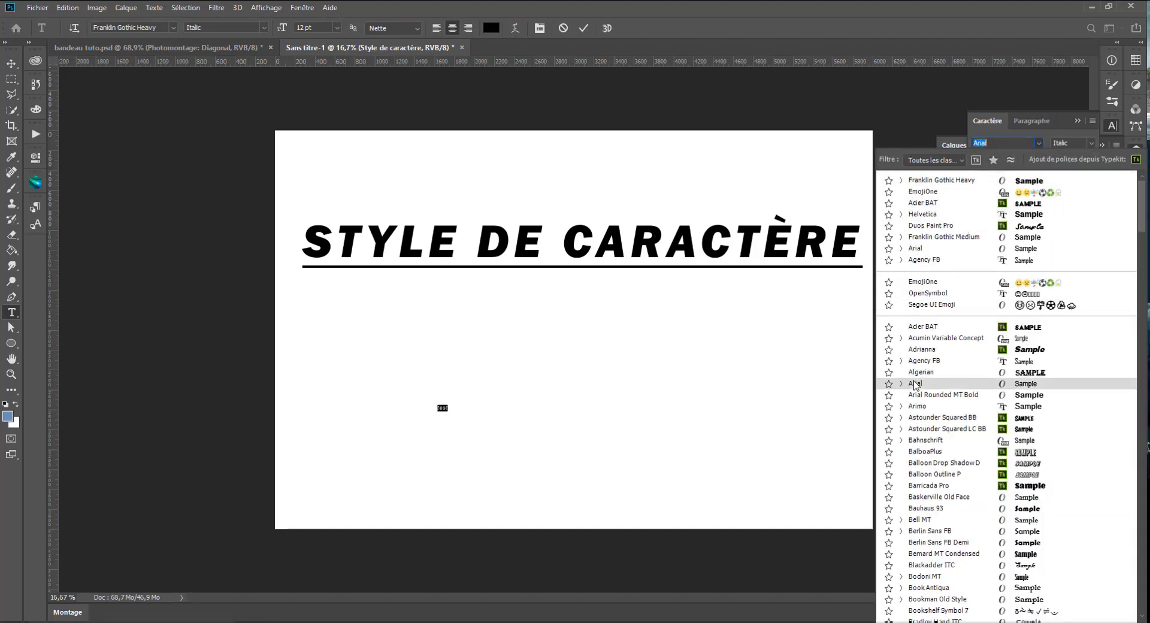
{"action": "key", "text": "Return"}
Scale the "test" text up to about 221.8 pt and move it slightly upward below the title.
{"action": "left_click", "coordinate": [12, 63]}
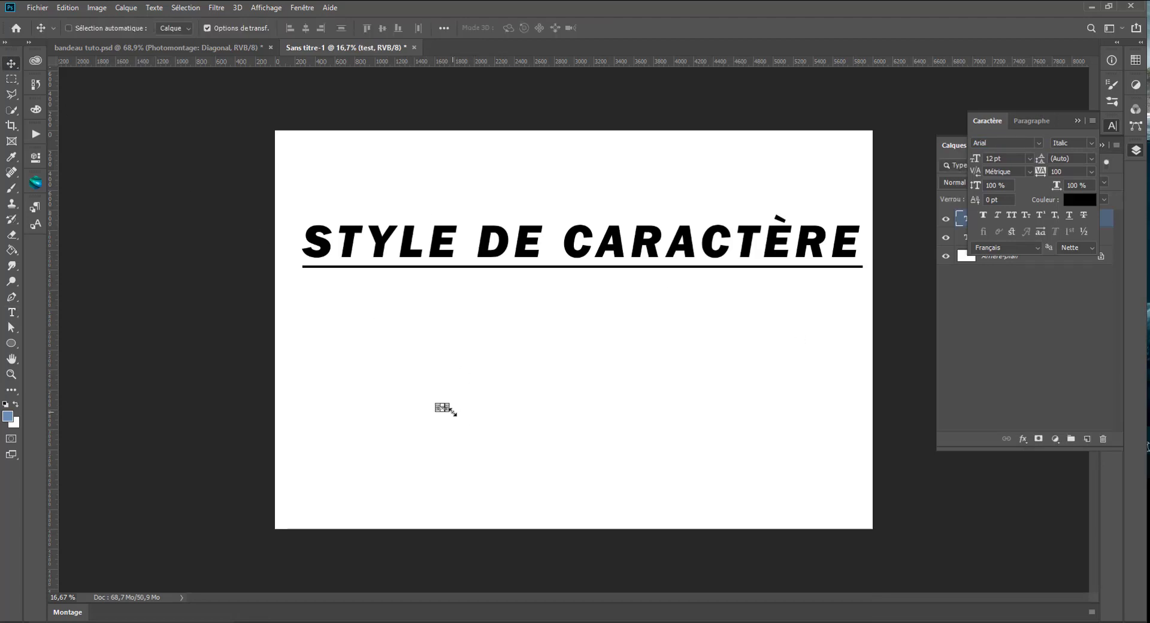
{"action": "key", "text": "ctrl+t"}
{"action": "left_click_drag", "start_coordinate": [448, 411], "coordinate": [642, 471]}
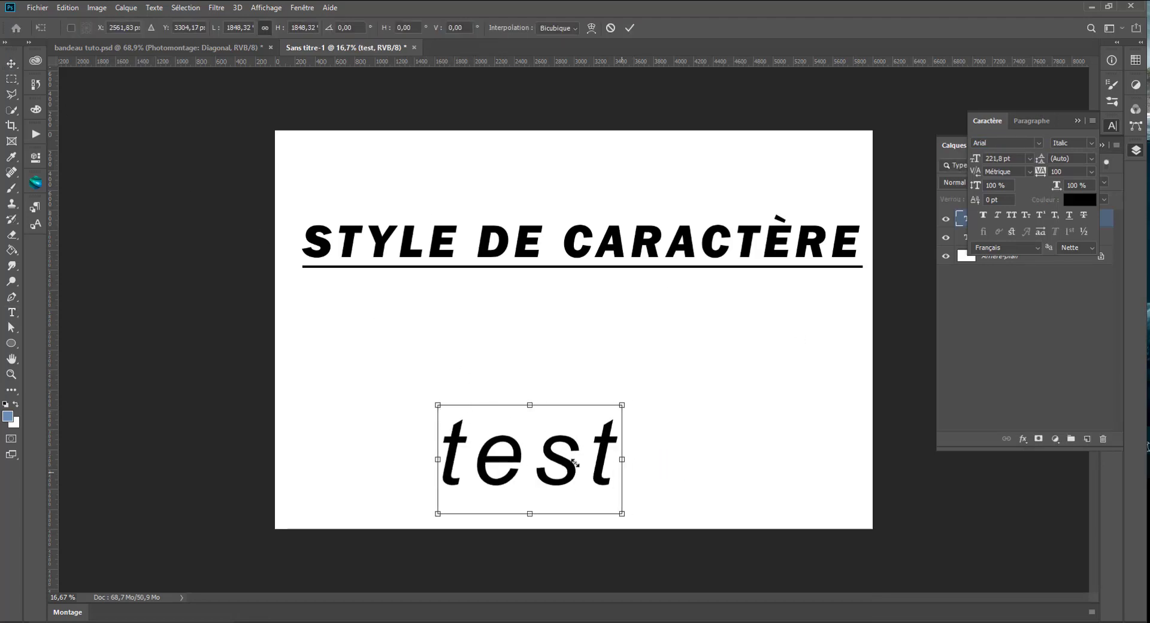
{"action": "left_click_drag", "start_coordinate": [575, 453], "coordinate": [579, 433]}
{"action": "key", "text": "Return"}
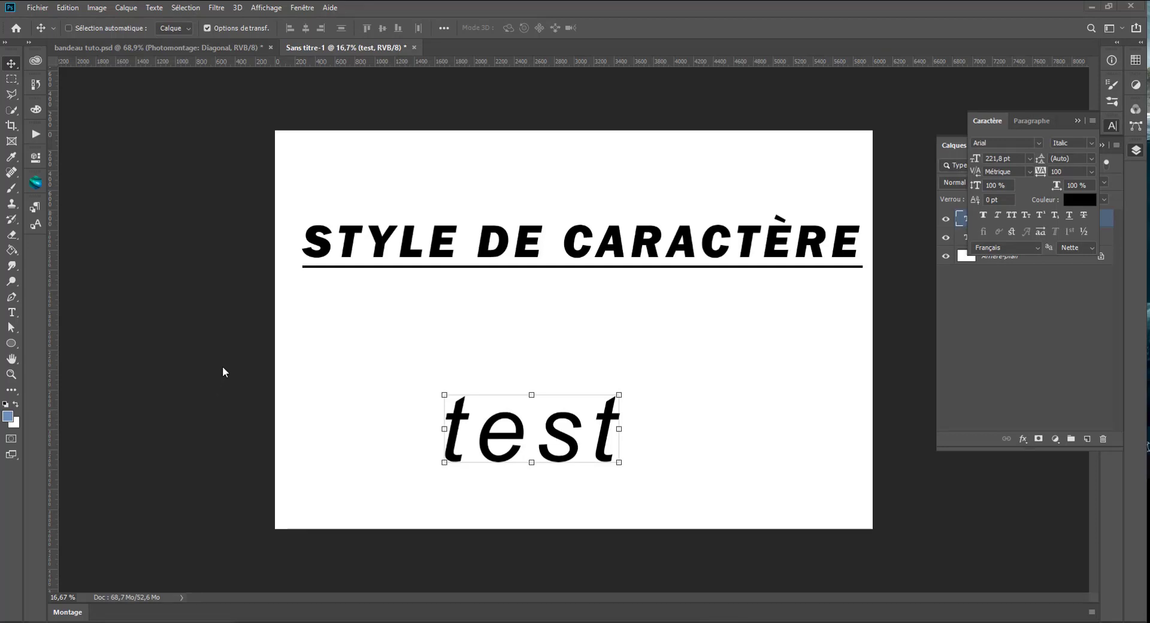
Show the character styles list and enlarge it.
{"action": "left_click", "coordinate": [302, 7]}
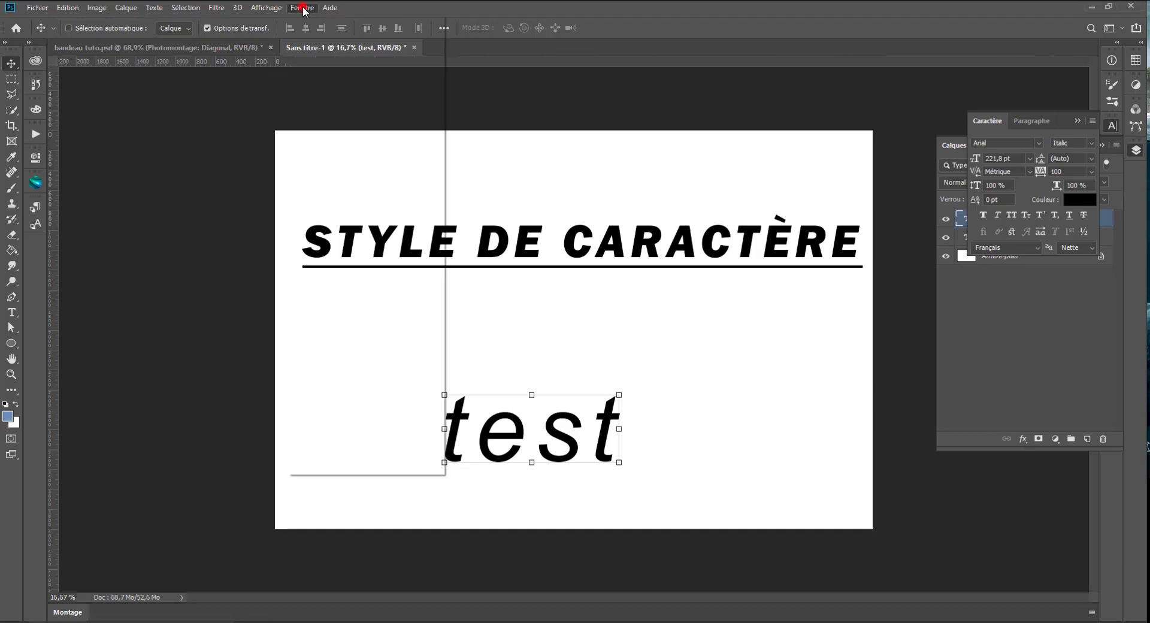
{"action": "left_click", "coordinate": [328, 379]}
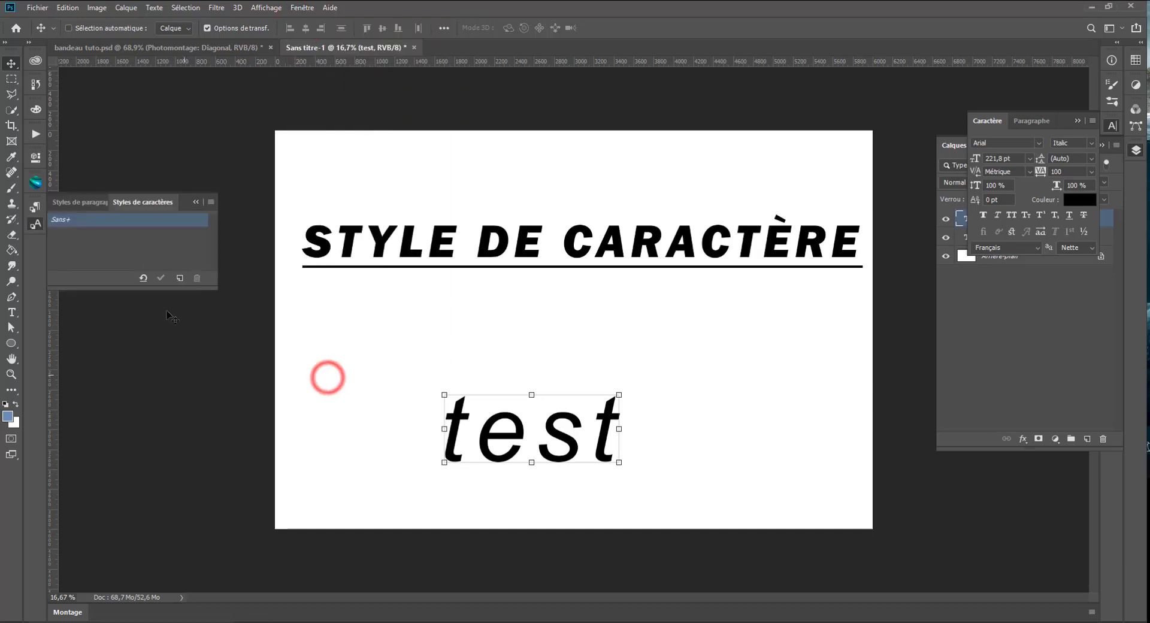
{"action": "left_click_drag", "start_coordinate": [131, 290], "coordinate": [144, 395]}
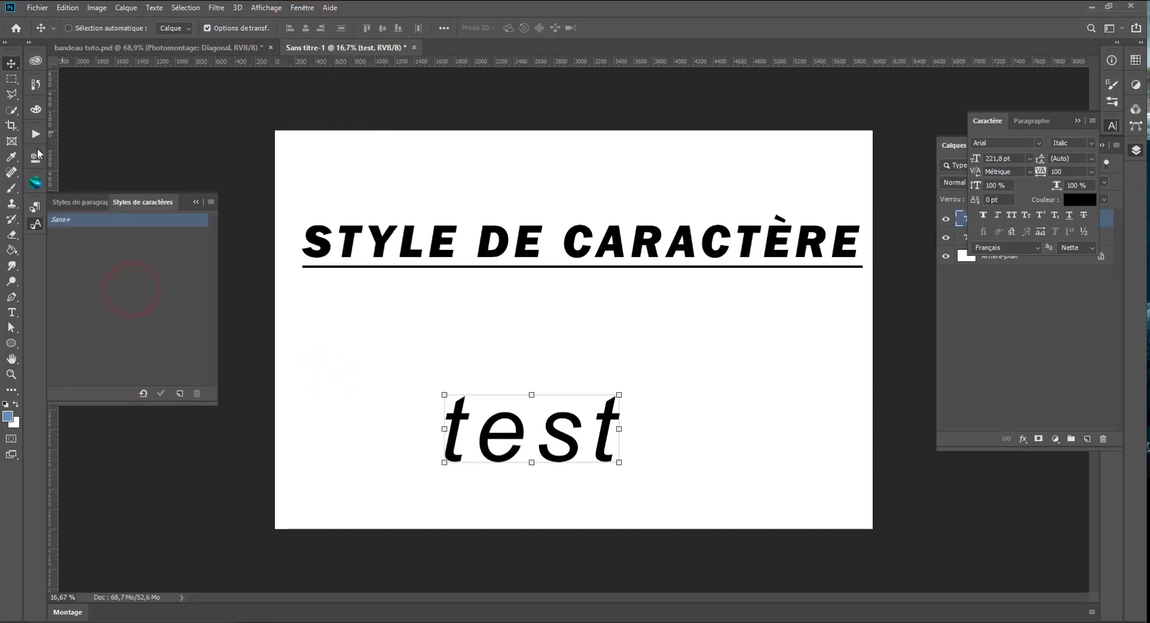
Select the title text layer and create a new character style for it.
{"action": "left_click", "coordinate": [507, 244], "text": "ctrl"}
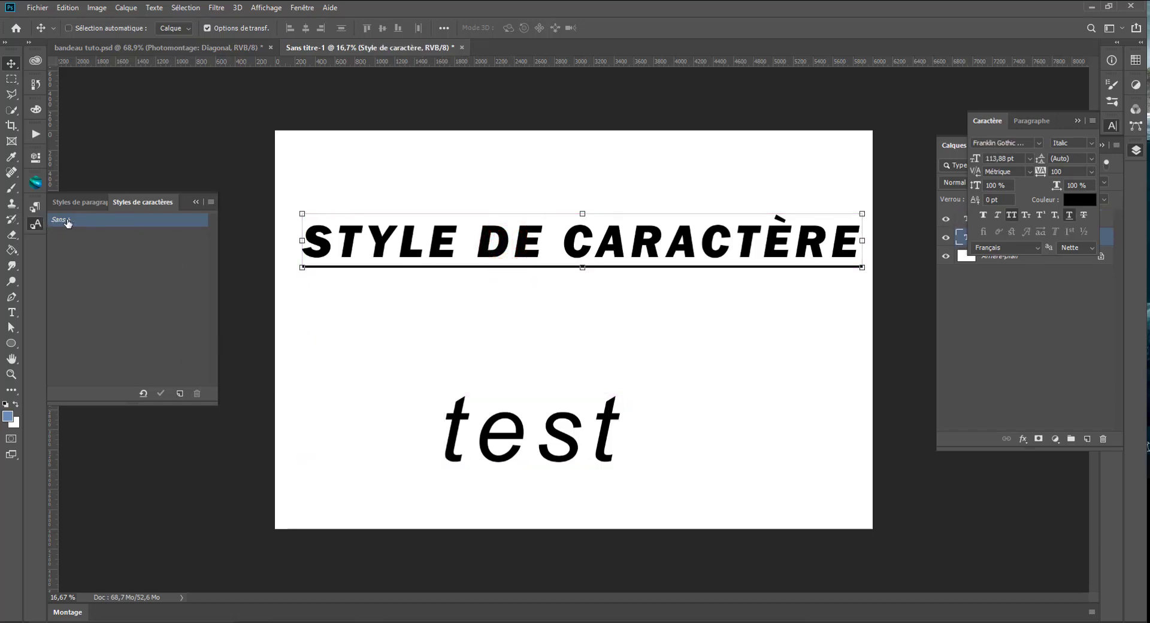
{"action": "left_click", "coordinate": [66, 222]}
{"action": "left_click", "coordinate": [103, 224]}
{"action": "left_click", "coordinate": [211, 203]}
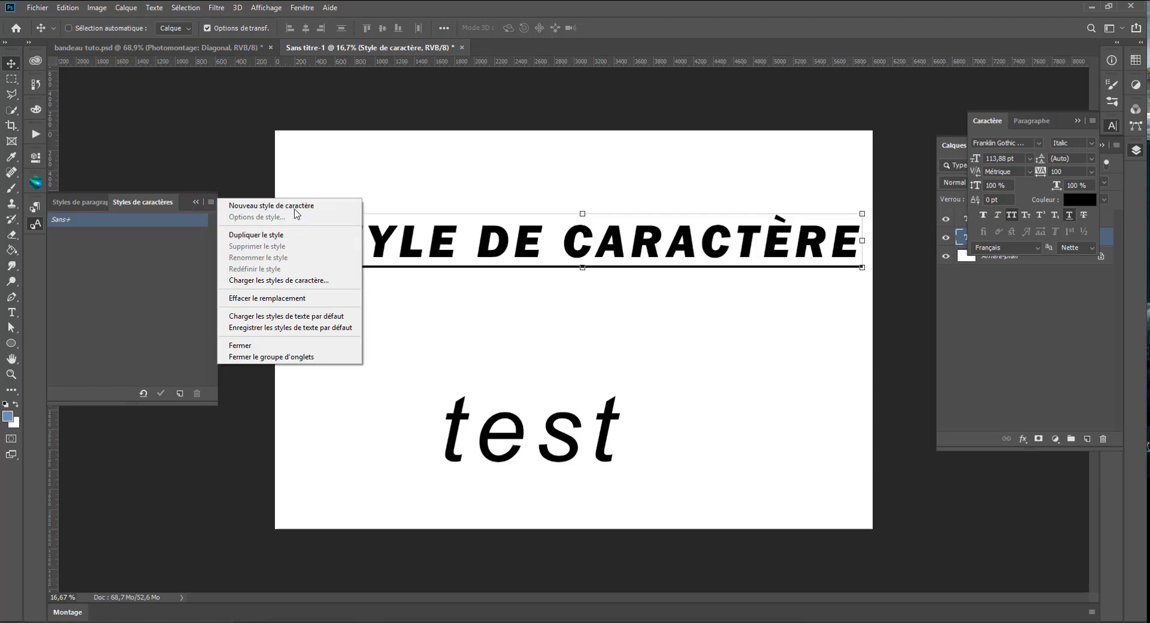
{"action": "left_click", "coordinate": [288, 317]}
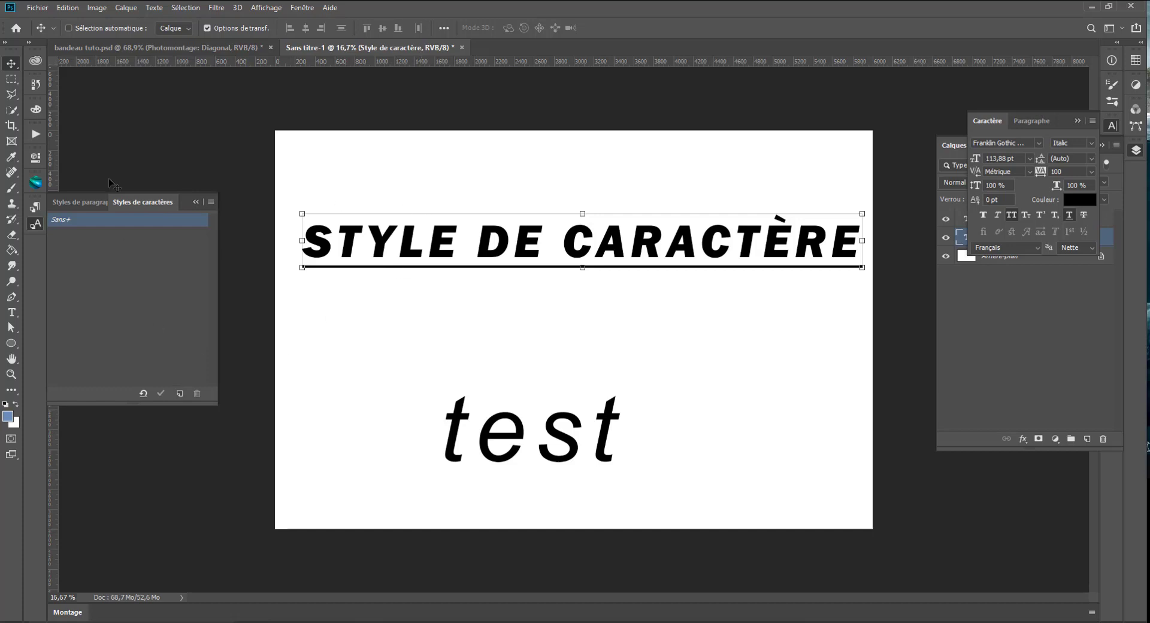
{"action": "left_click", "coordinate": [180, 394]}
{"action": "left_click", "coordinate": [99, 235]}
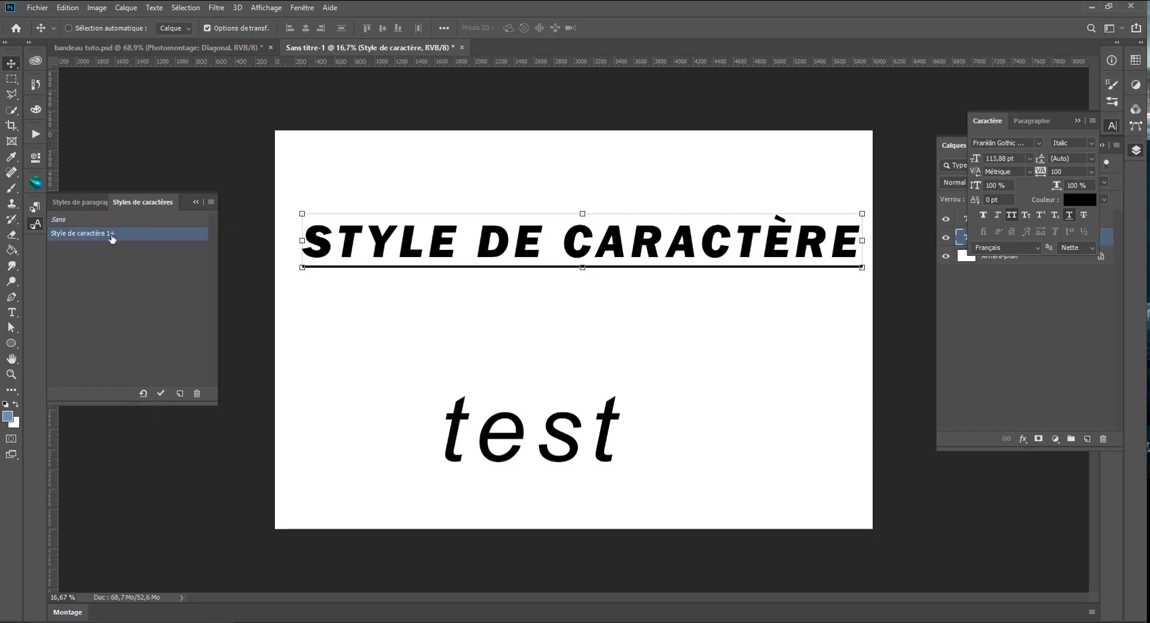
Open the new character style's options and rename the style as test.
{"action": "double_click", "coordinate": [88, 240]}
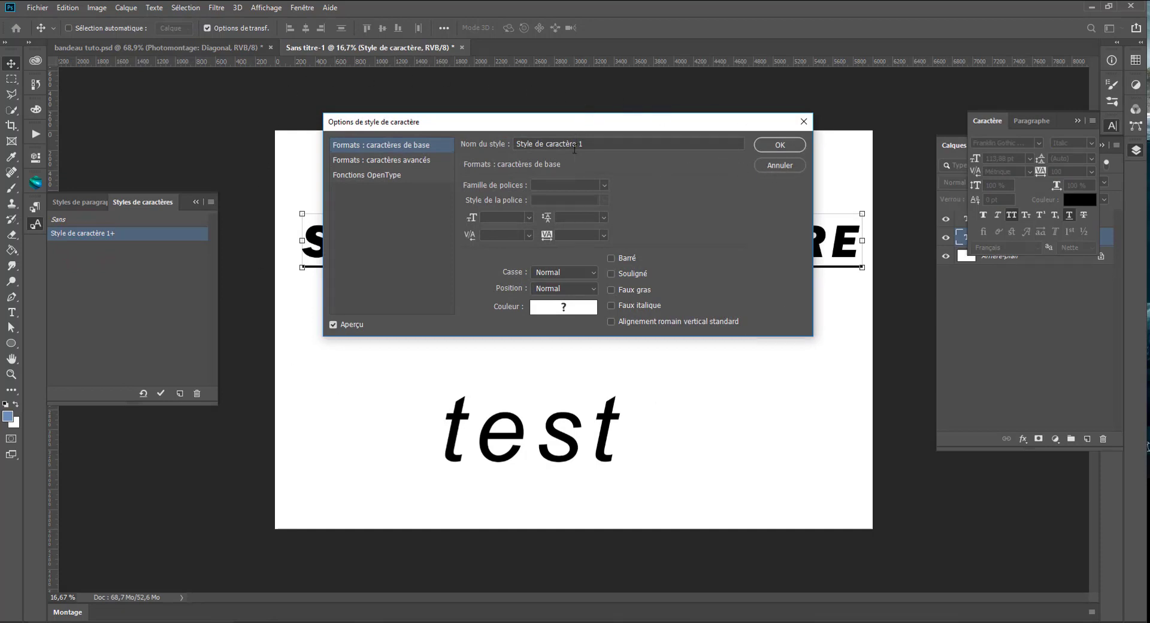
{"action": "left_click_drag", "start_coordinate": [563, 129], "coordinate": [496, 160]}
{"action": "left_click_drag", "start_coordinate": [623, 162], "coordinate": [439, 161]}
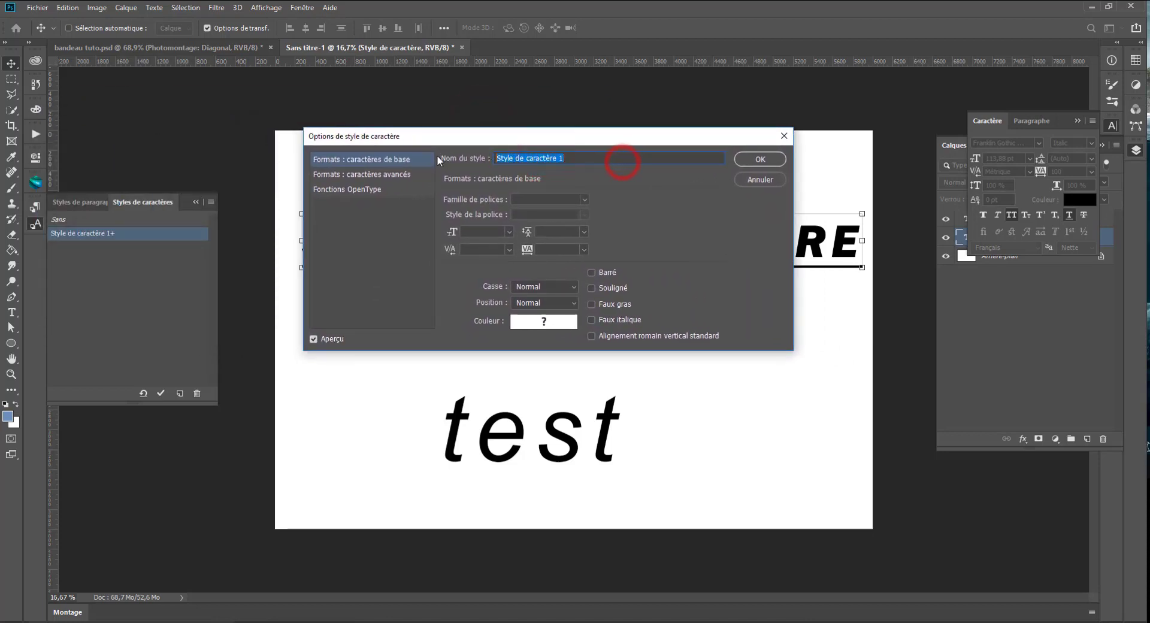
{"action": "type", "text": "test"}
Set the style's font family to Balloon Drop Shadow D.
{"action": "left_click", "coordinate": [584, 200]}
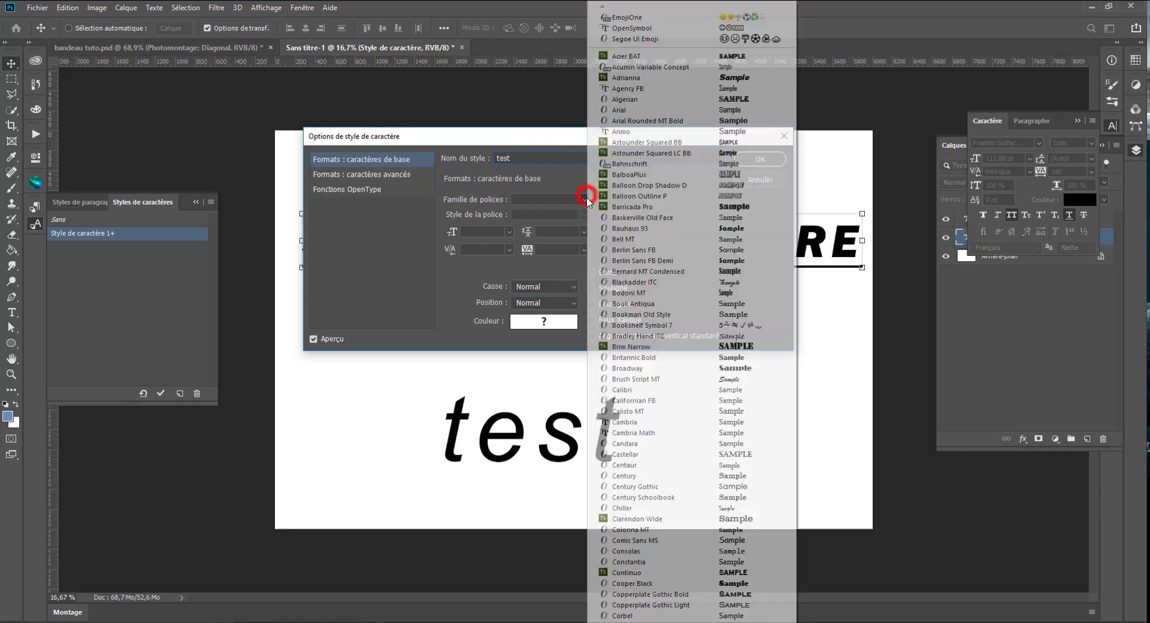
{"action": "left_click", "coordinate": [585, 200]}
{"action": "left_click", "coordinate": [586, 200]}
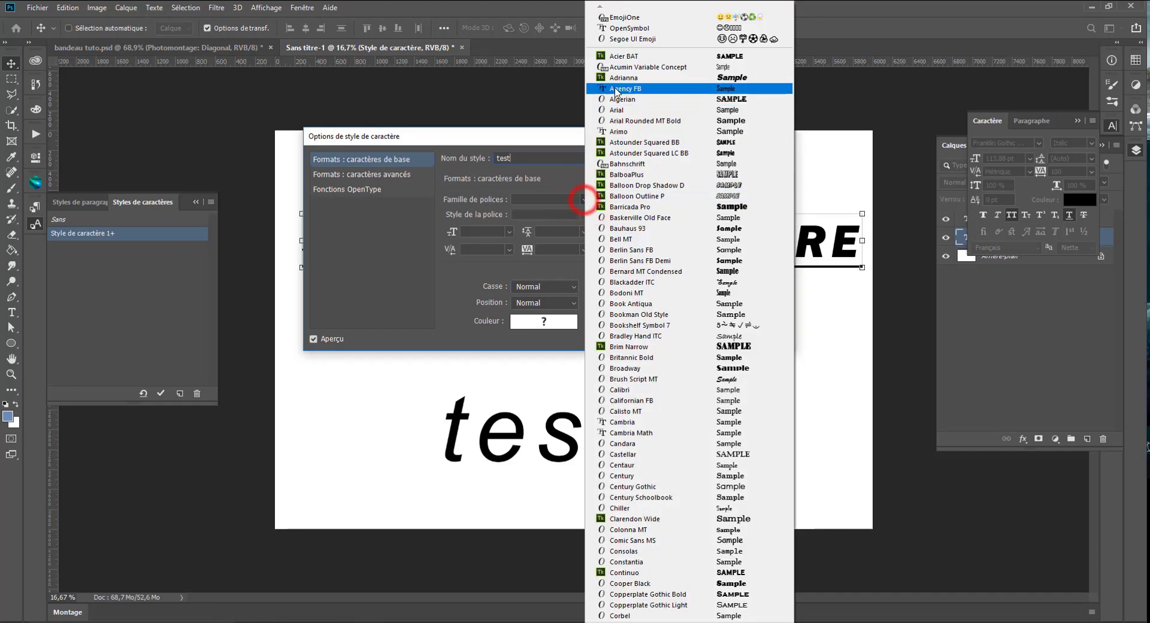
{"action": "left_click", "coordinate": [585, 199]}
{"action": "left_click", "coordinate": [585, 200]}
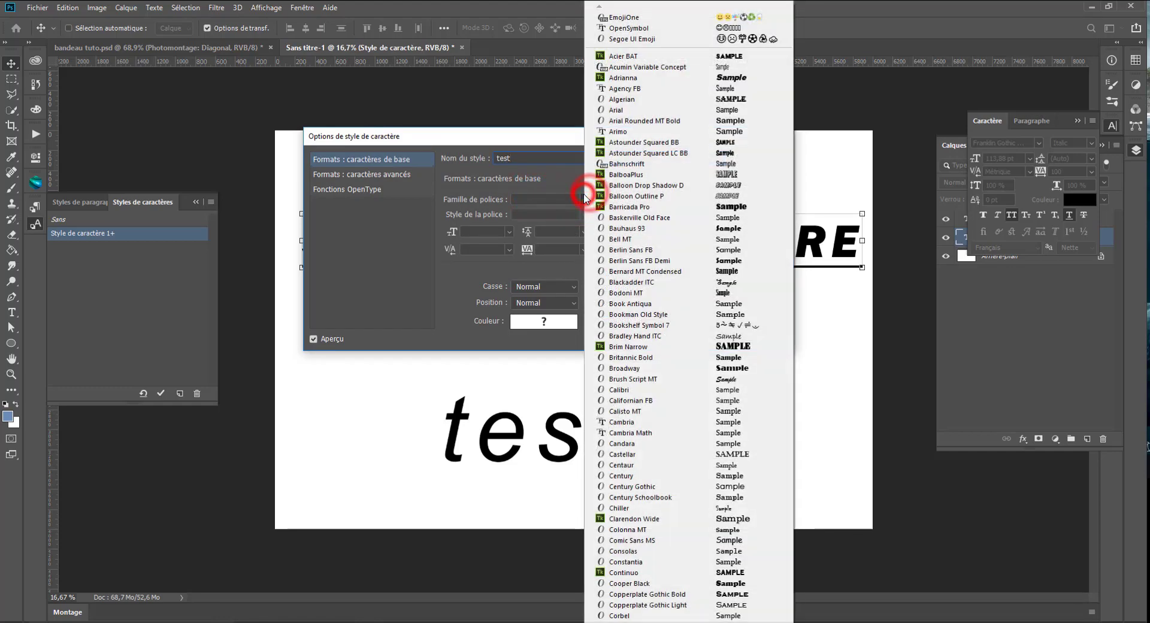
{"action": "left_click", "coordinate": [630, 183]}
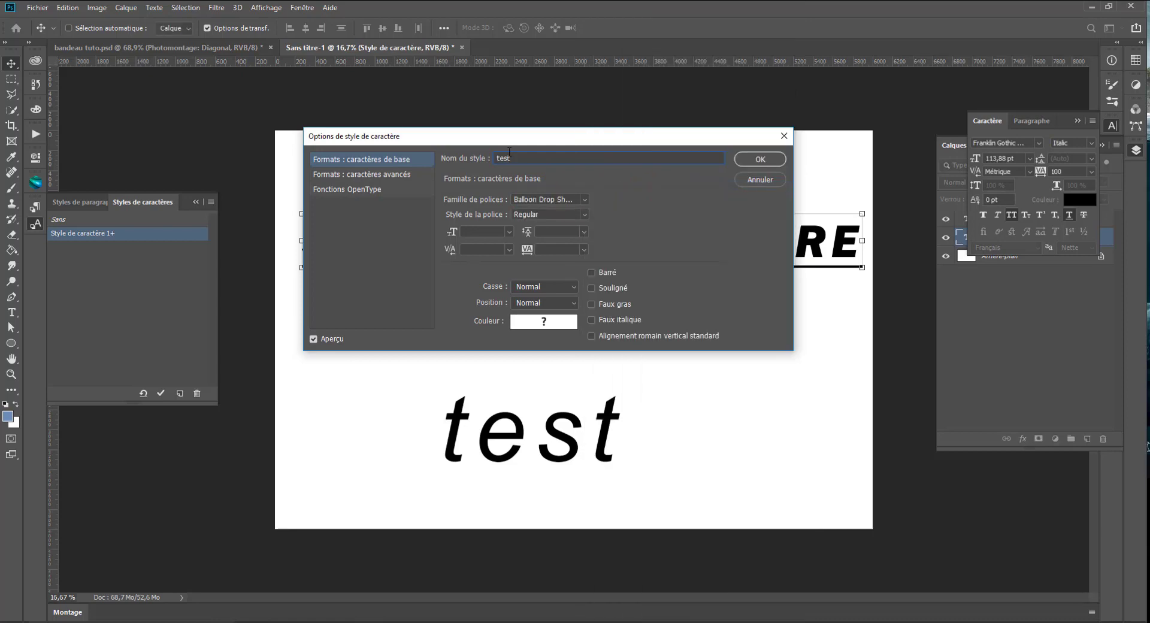
{"action": "mouse_move", "coordinate": [510, 136]}
{"action": "left_mouse_down"}
{"action": "mouse_move", "coordinate": [557, 188]}
{"action": "mouse_move", "coordinate": [544, 162]}
{"action": "left_mouse_up"}
{"action": "left_click", "coordinate": [619, 241]}
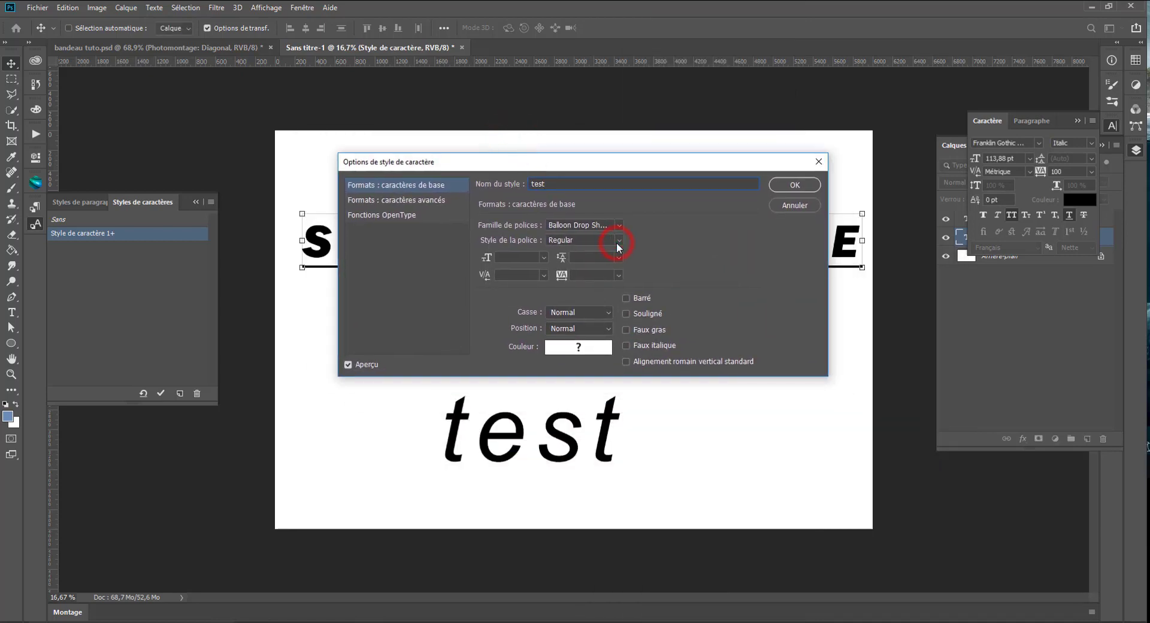
Set the style's font family to Bodoni MT and its font style to Bold.
{"action": "left_click", "coordinate": [619, 226]}
{"action": "left_click", "coordinate": [618, 226]}
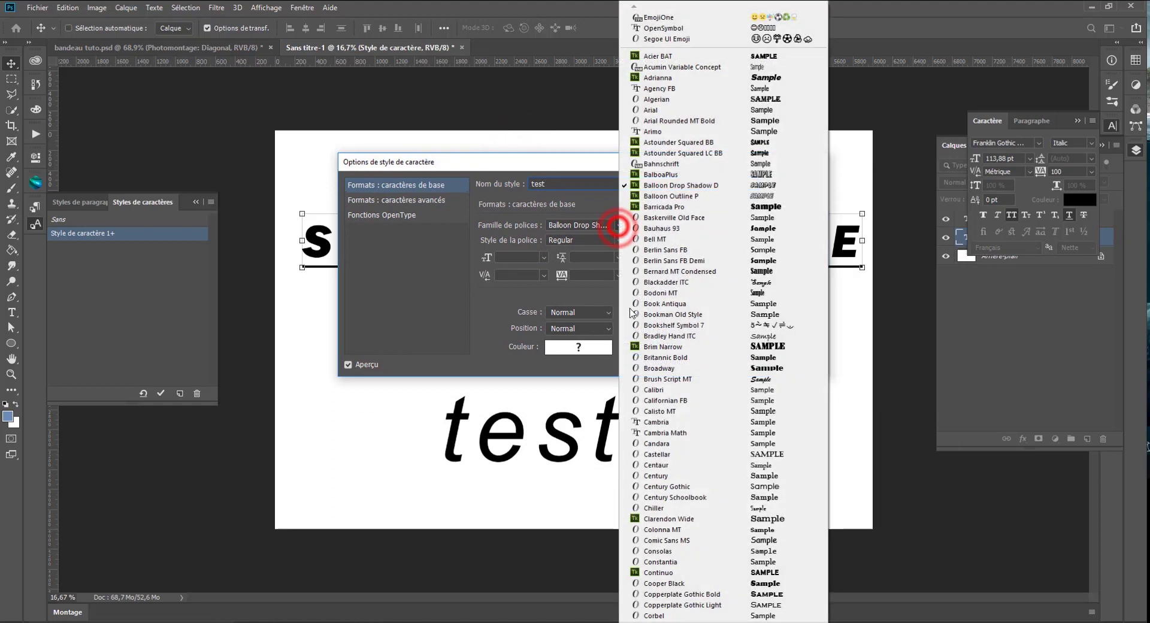
{"action": "left_click", "coordinate": [654, 293]}
{"action": "left_click", "coordinate": [619, 240]}
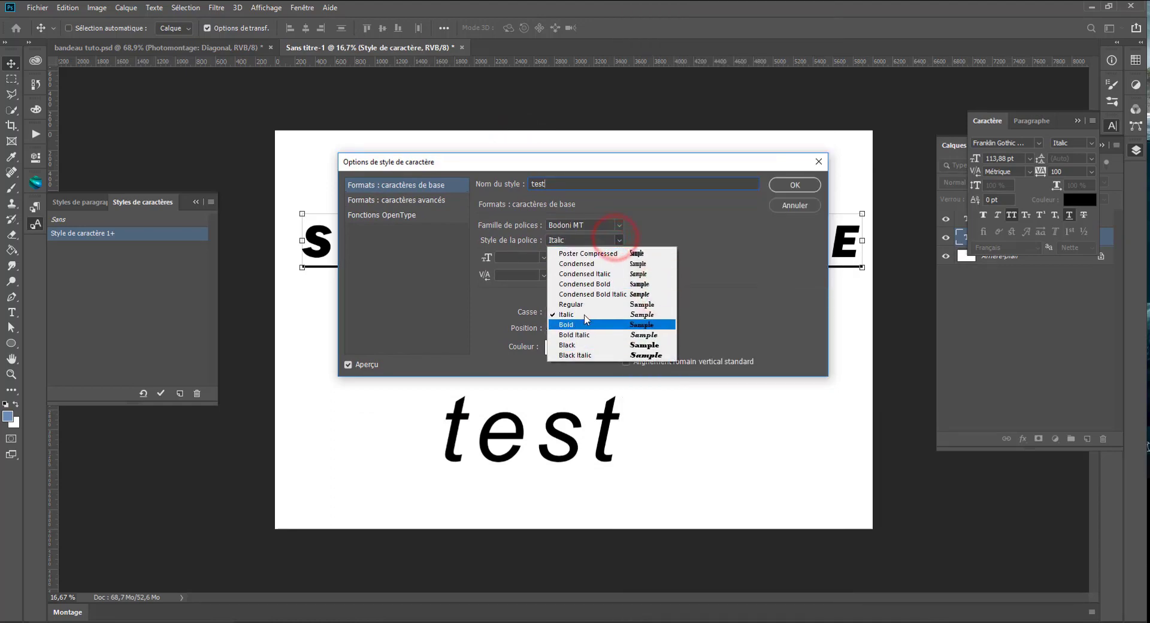
{"action": "left_click", "coordinate": [586, 323]}
Set the style's font size to 12 pt and its leading to 12 pt.
{"action": "left_click", "coordinate": [544, 258]}
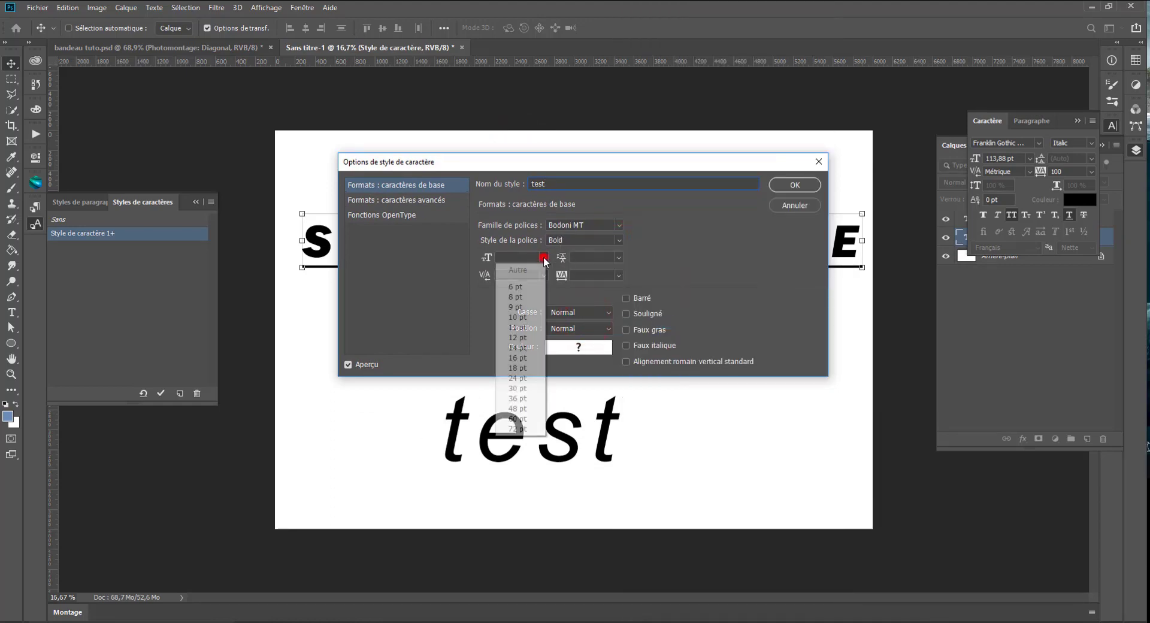
{"action": "left_click", "coordinate": [518, 378]}
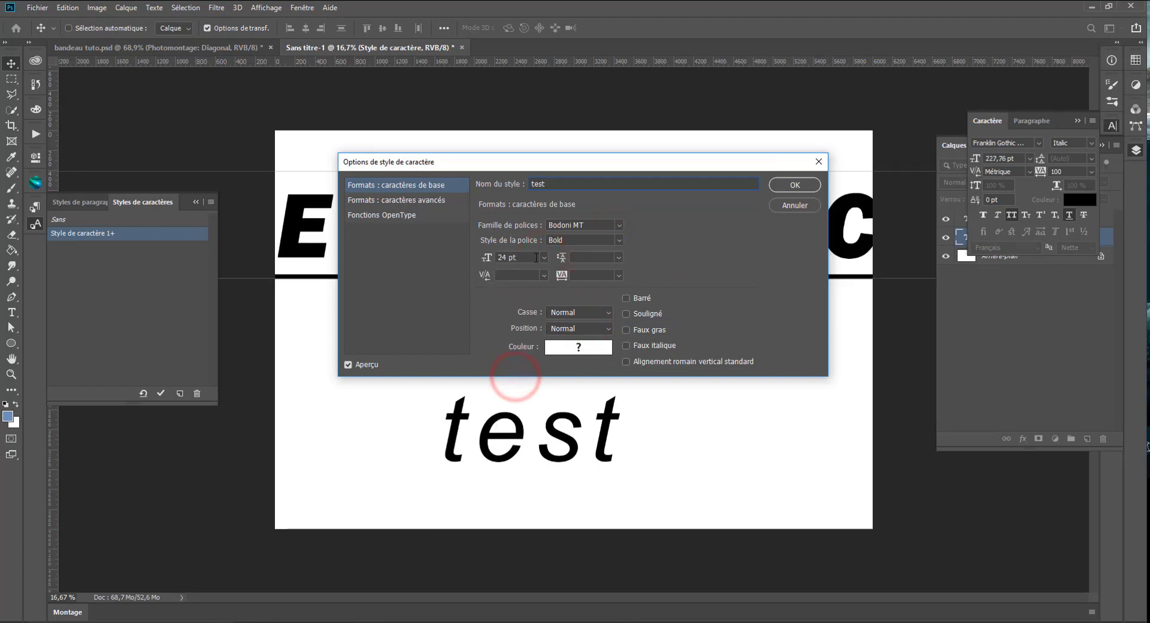
{"action": "left_click", "coordinate": [544, 258]}
{"action": "left_click", "coordinate": [519, 339]}
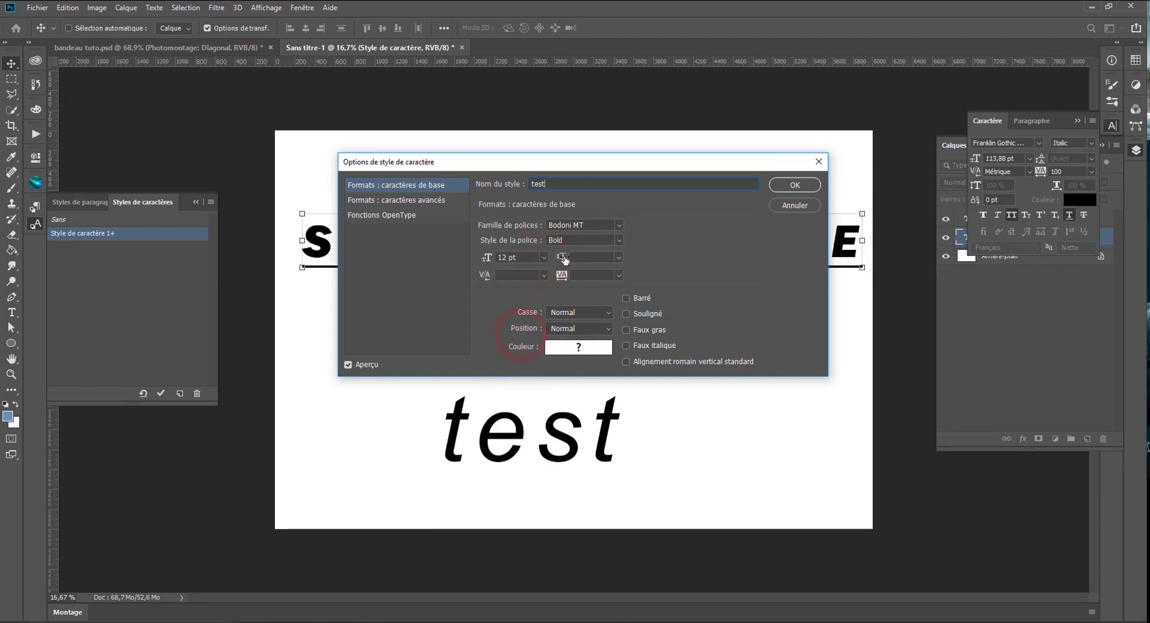
{"action": "left_click", "coordinate": [620, 257]}
{"action": "left_click", "coordinate": [590, 339]}
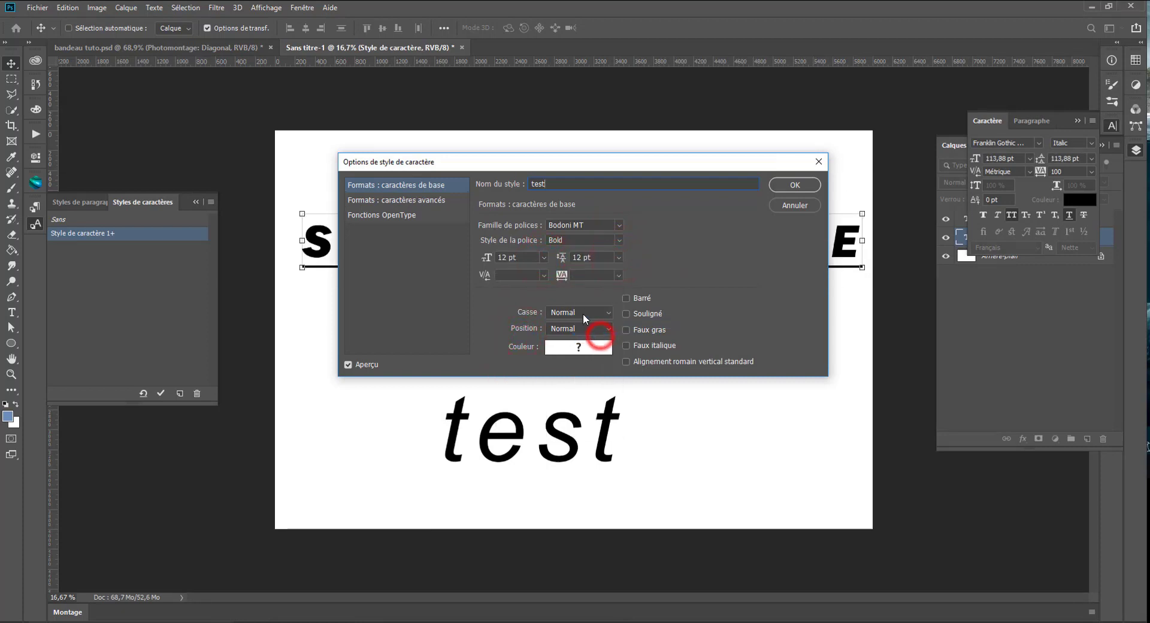
Set the style's tracking to 50.
{"action": "left_click", "coordinate": [544, 275]}
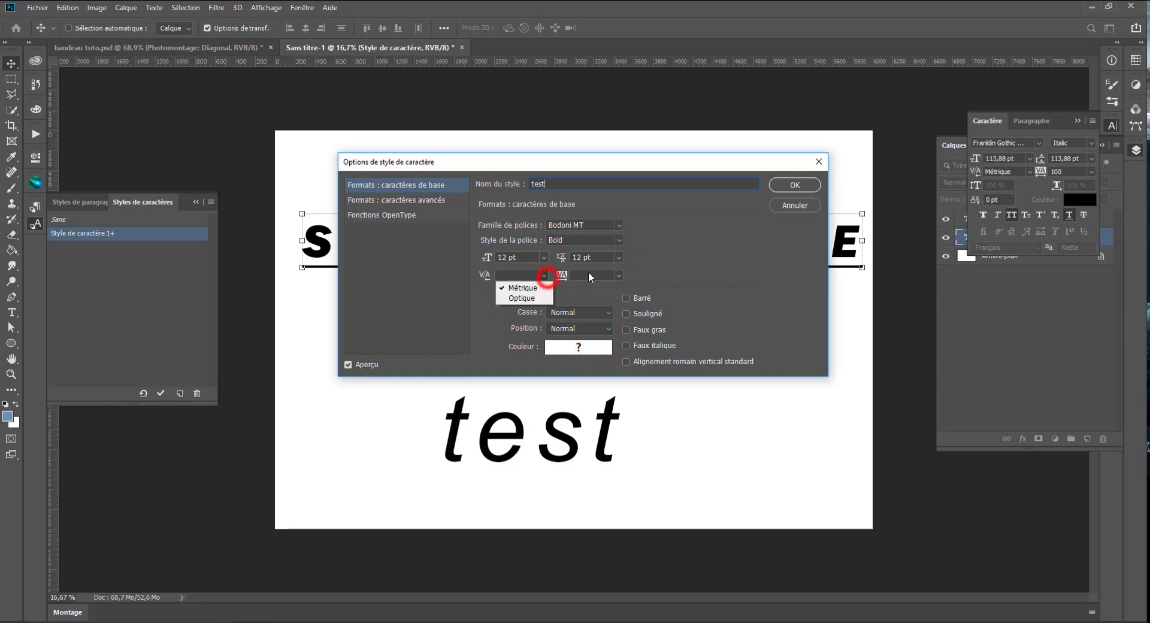
{"action": "left_click", "coordinate": [620, 275]}
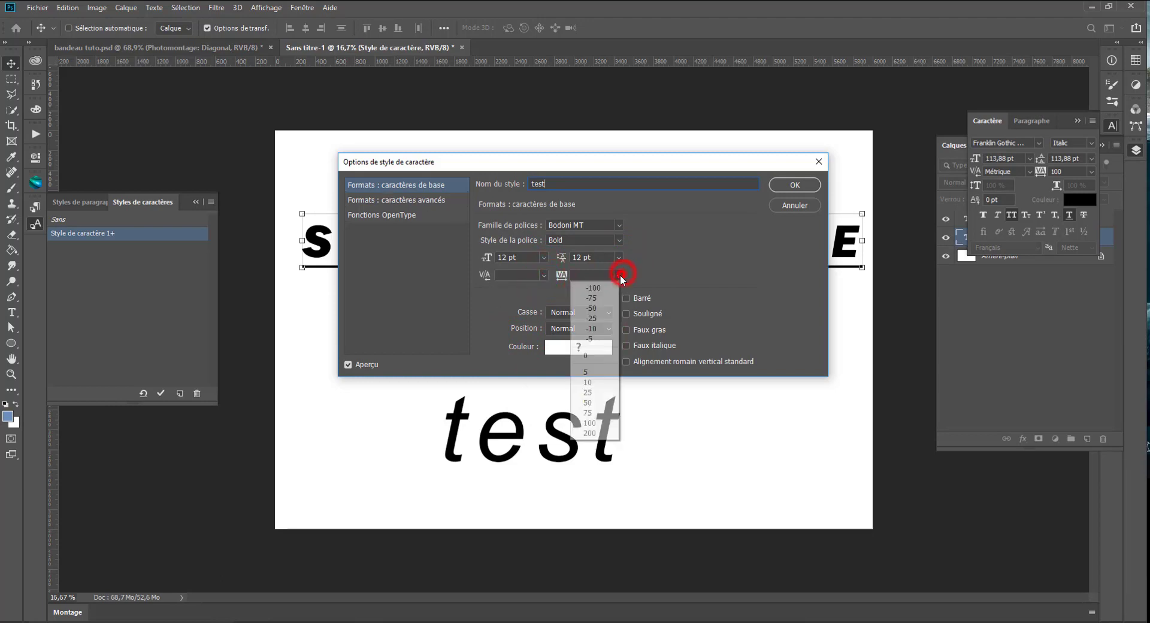
{"action": "left_click", "coordinate": [589, 407]}
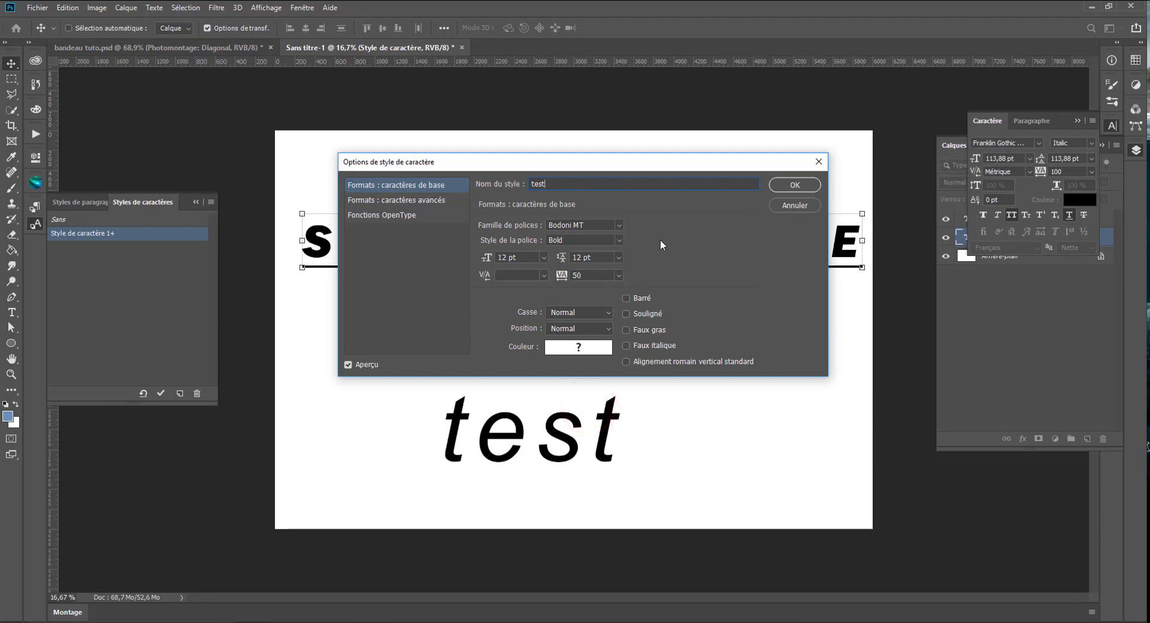
{"action": "left_click", "coordinate": [580, 313]}
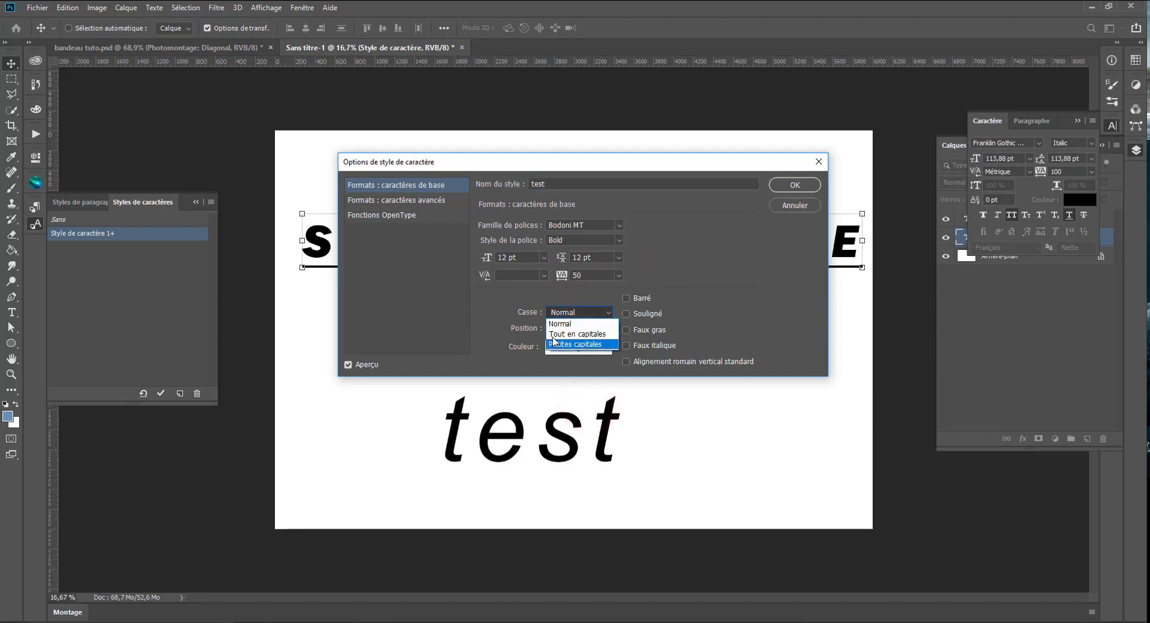
{"action": "left_click", "coordinate": [512, 317]}
{"action": "left_click", "coordinate": [575, 329]}
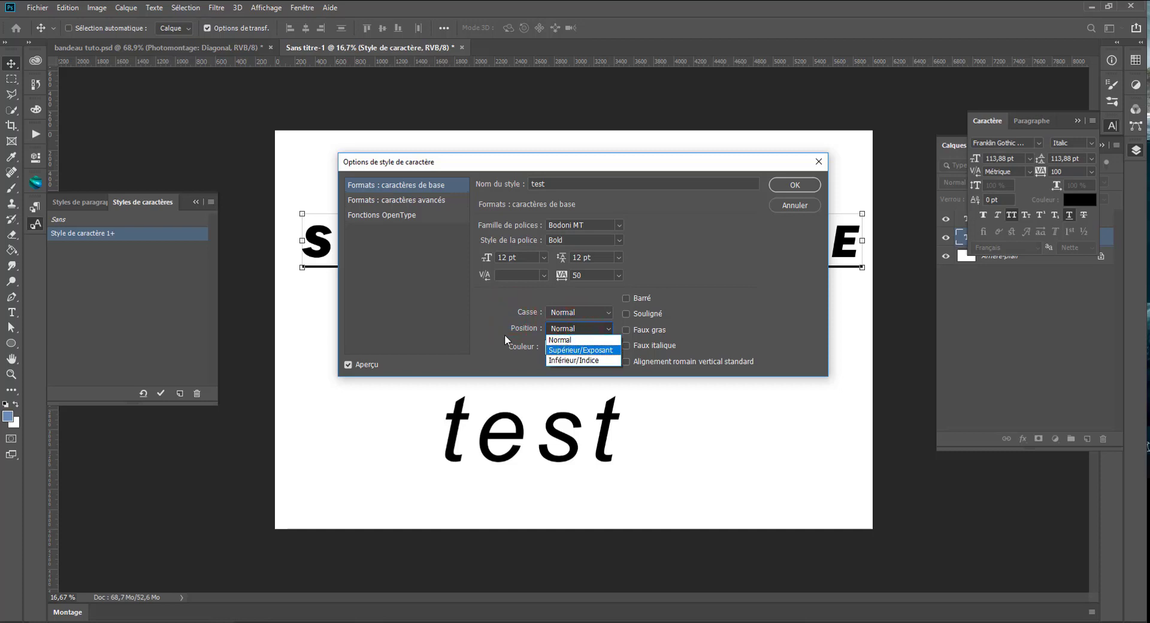
{"action": "left_click", "coordinate": [504, 336]}
Set the style's text colour to black (000000) and enable underlining.
{"action": "left_click", "coordinate": [575, 347]}
{"action": "type", "text": "000000"}
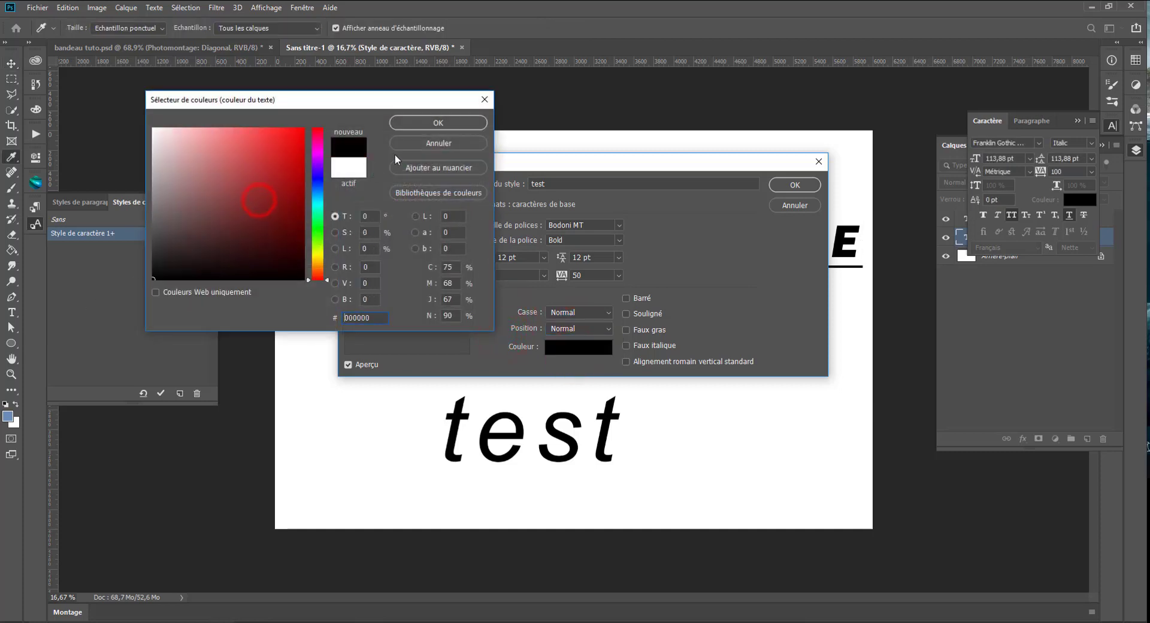
{"action": "left_click", "coordinate": [435, 120]}
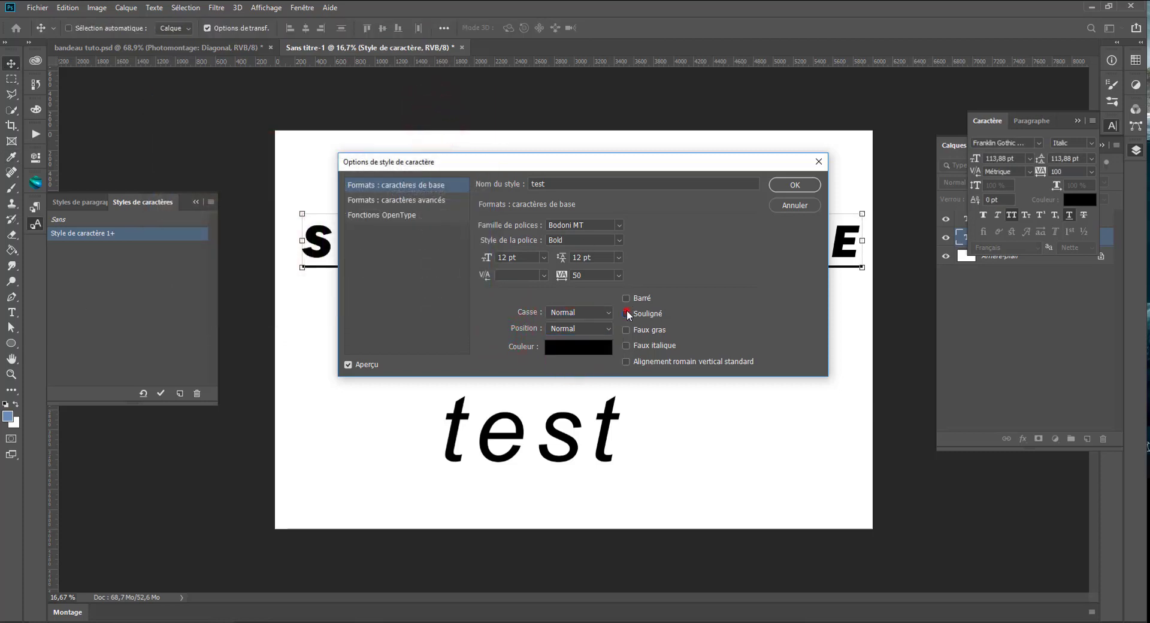
{"action": "left_click", "coordinate": [626, 313]}
Review the style's advanced character formats, toggle standard ligatures in its OpenType features, and save the style options.
{"action": "left_click_drag", "start_coordinate": [513, 164], "coordinate": [533, 303]}
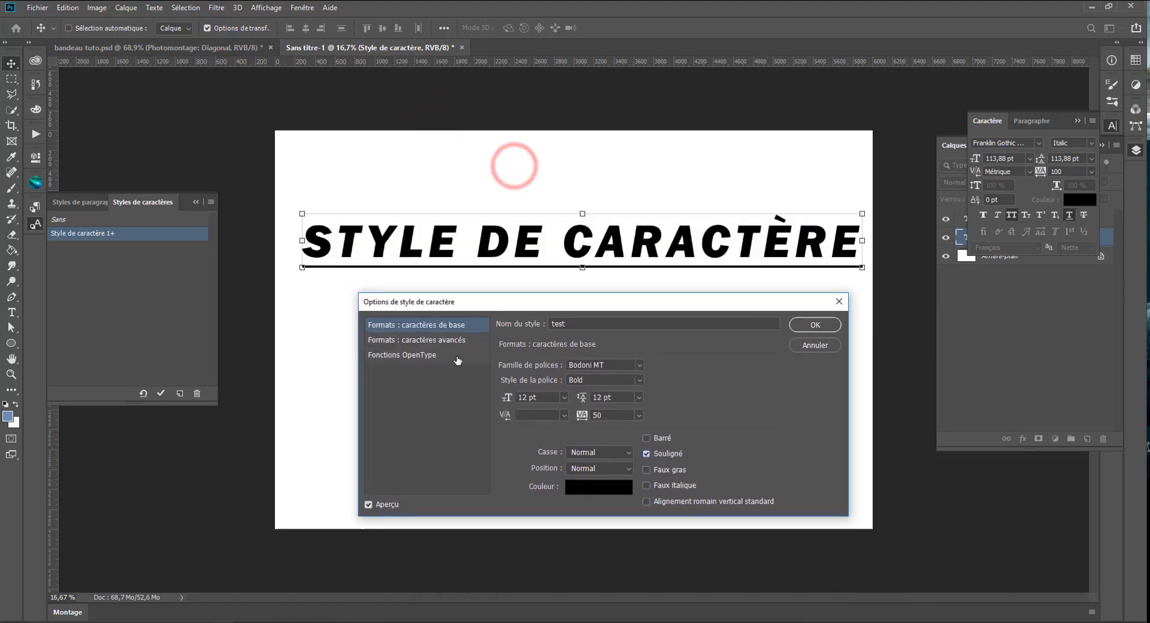
{"action": "left_click", "coordinate": [457, 342]}
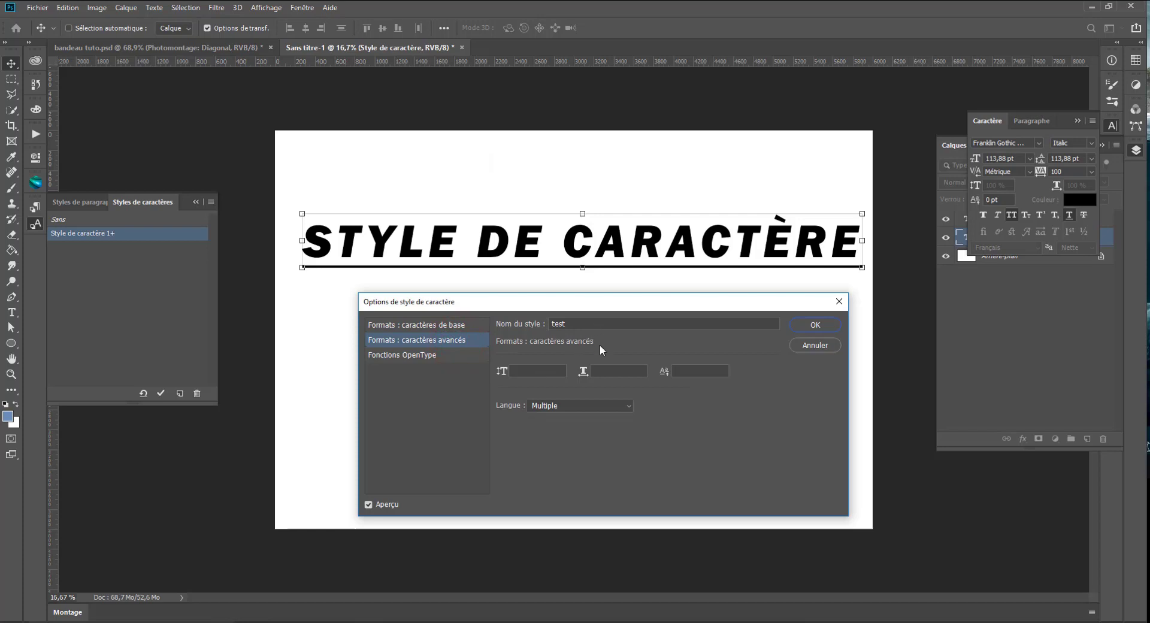
{"action": "left_click", "coordinate": [517, 371]}
{"action": "left_click", "coordinate": [421, 356]}
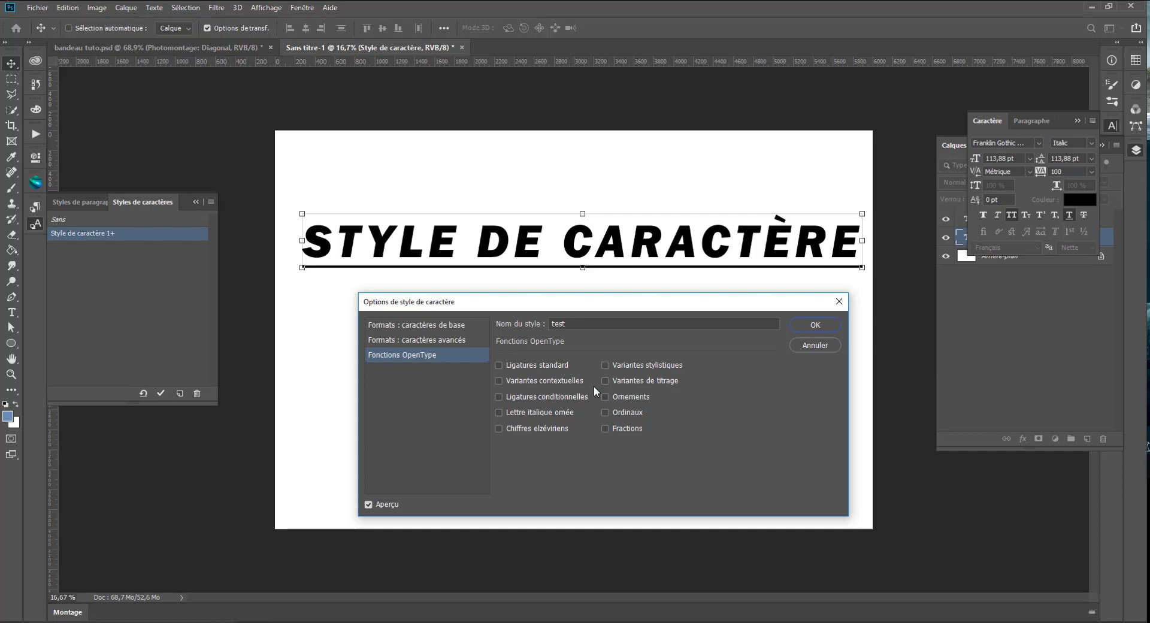
{"action": "left_click", "coordinate": [499, 365]}
{"action": "left_click", "coordinate": [815, 324]}
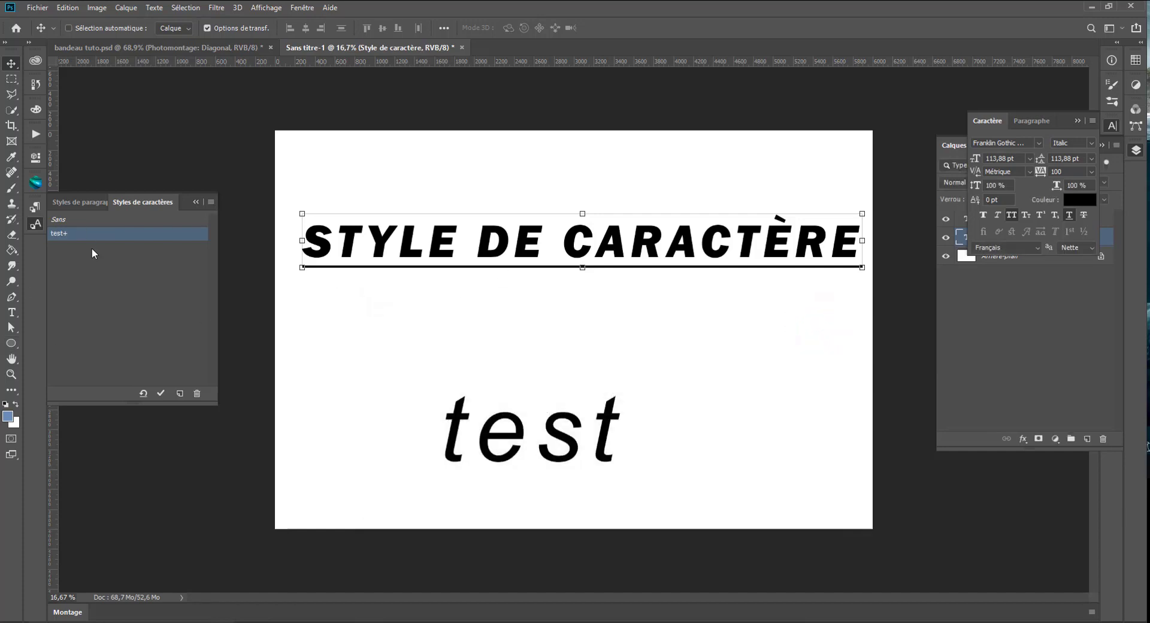
Redefine the test character style from the whole title's formatting and apply it to part of the title.
{"action": "left_click", "coordinate": [12, 317]}
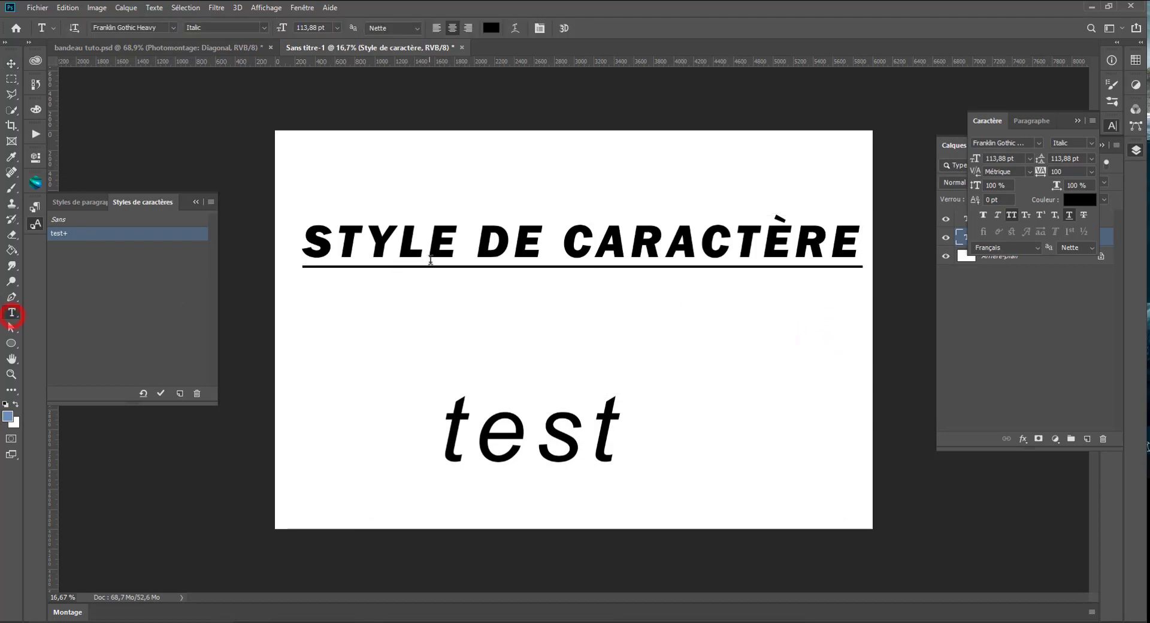
{"action": "triple_click", "coordinate": [431, 257]}
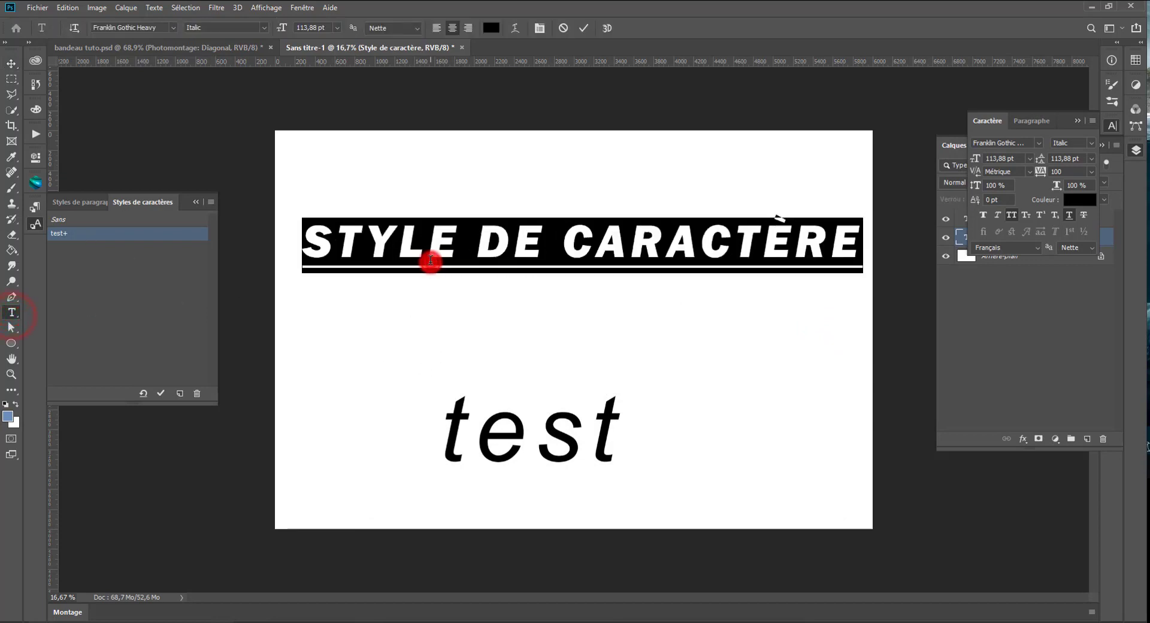
{"action": "left_click", "coordinate": [160, 395]}
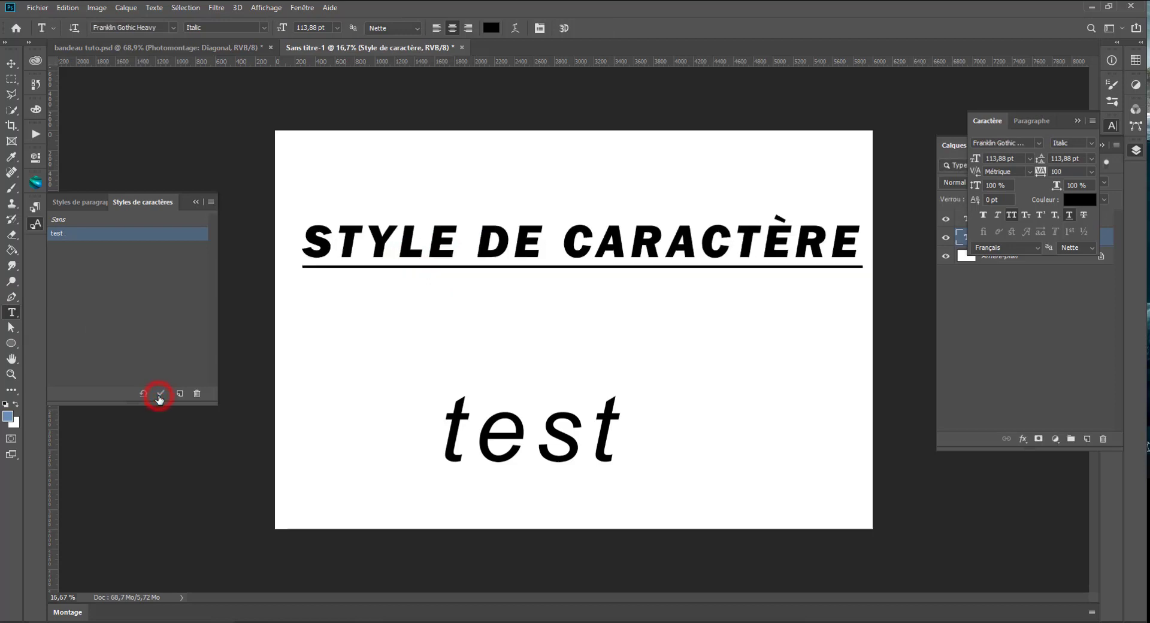
{"action": "left_click_drag", "start_coordinate": [397, 236], "coordinate": [622, 237]}
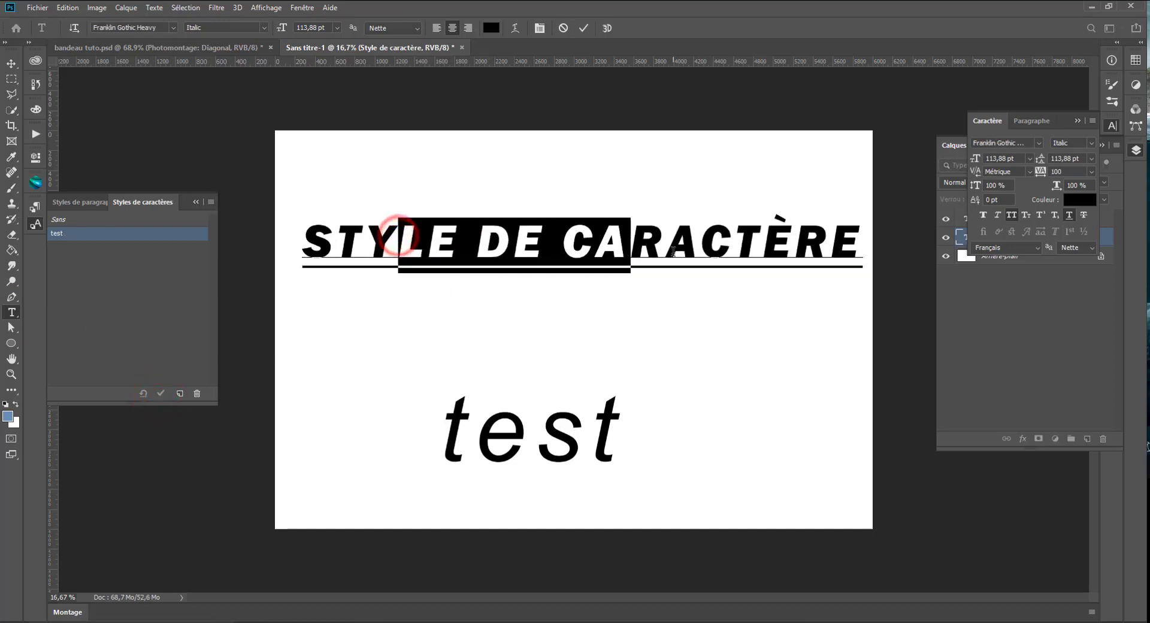
{"action": "left_click", "coordinate": [56, 233]}
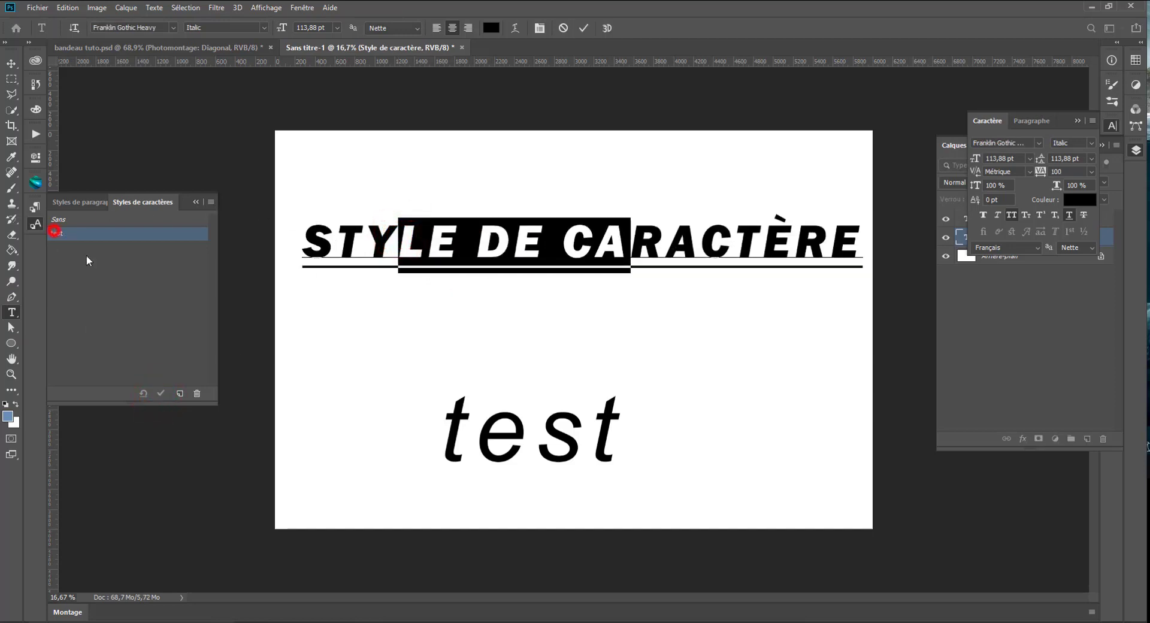
Assign the test character style to the sample text and redefine the style from that text's formatting.
{"action": "left_click", "coordinate": [489, 415]}
{"action": "double_click", "coordinate": [497, 432]}
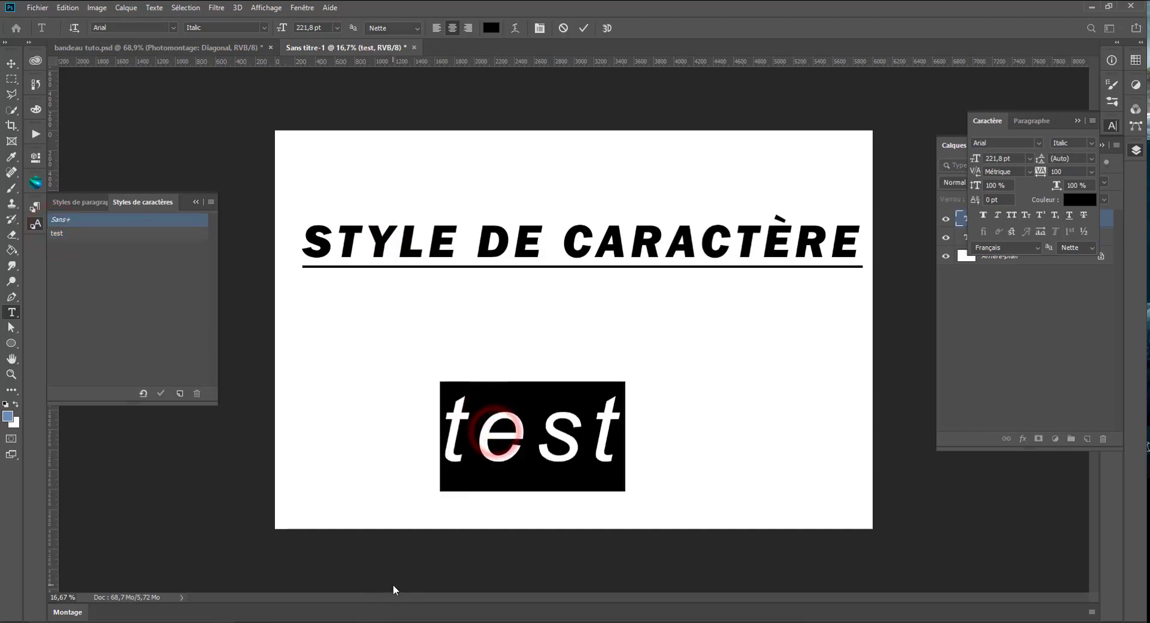
{"action": "left_click", "coordinate": [56, 234]}
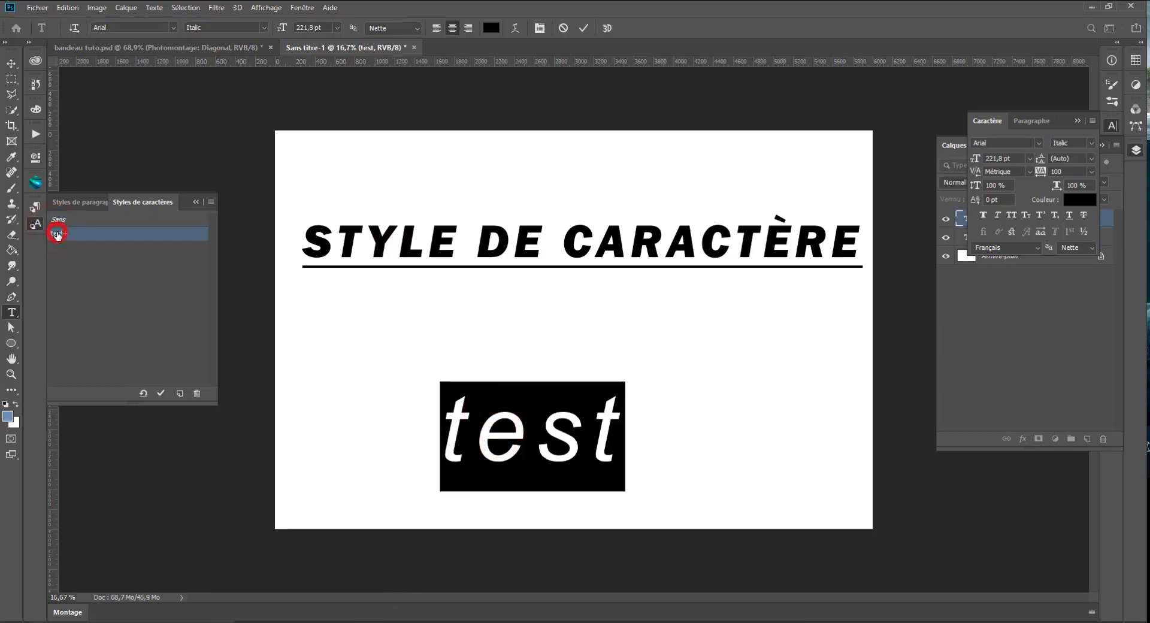
{"action": "left_click", "coordinate": [161, 394]}
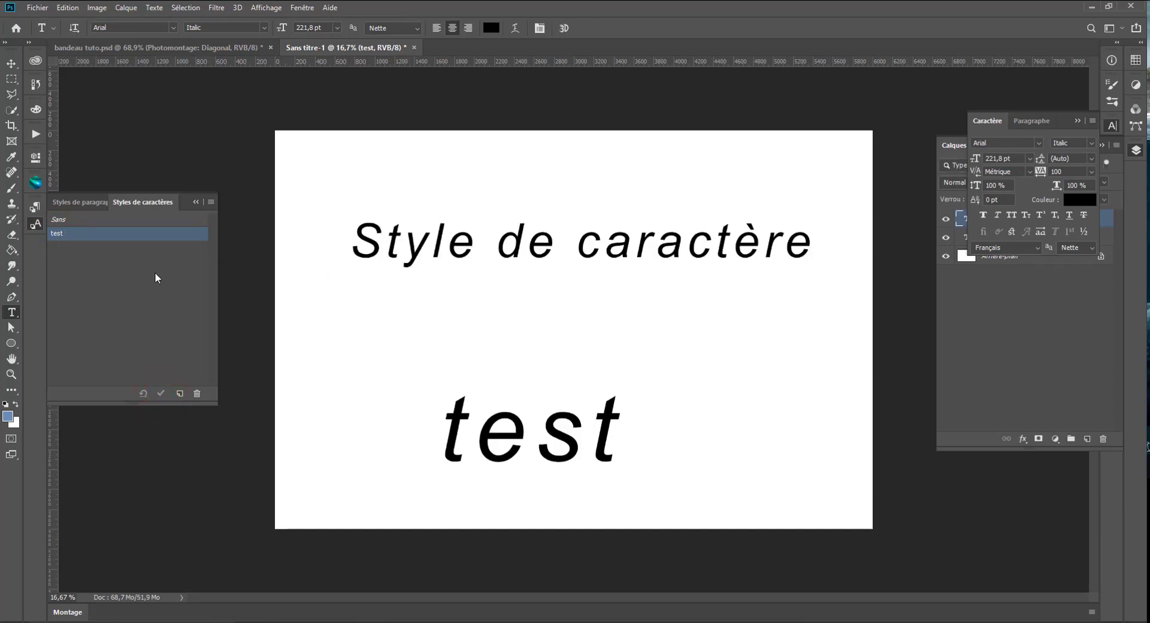
Discard the accidental text box and undo the last redefinition of the test style.
{"action": "left_click_drag", "start_coordinate": [630, 431], "coordinate": [439, 421]}
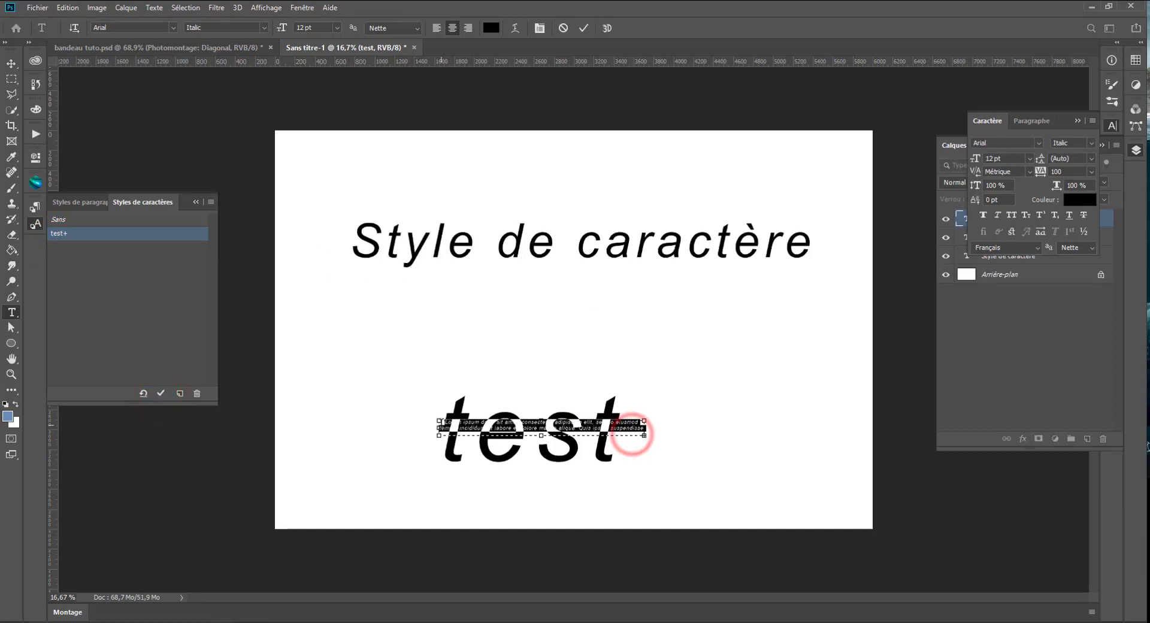
{"action": "key", "text": "Escape"}
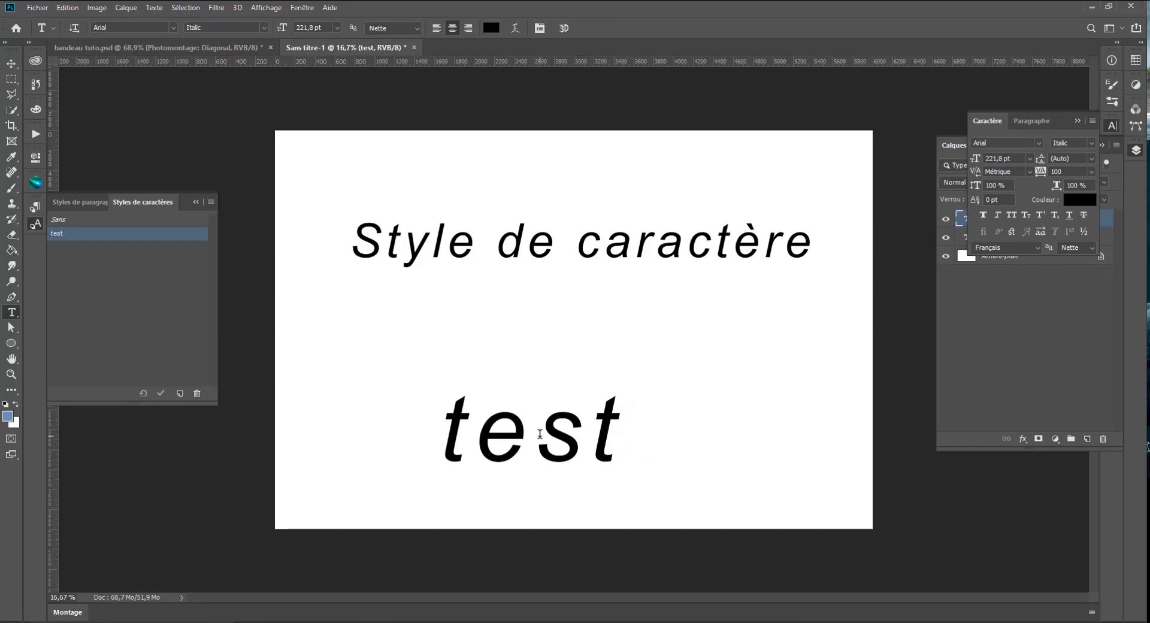
{"action": "key", "text": "ctrl+z"}
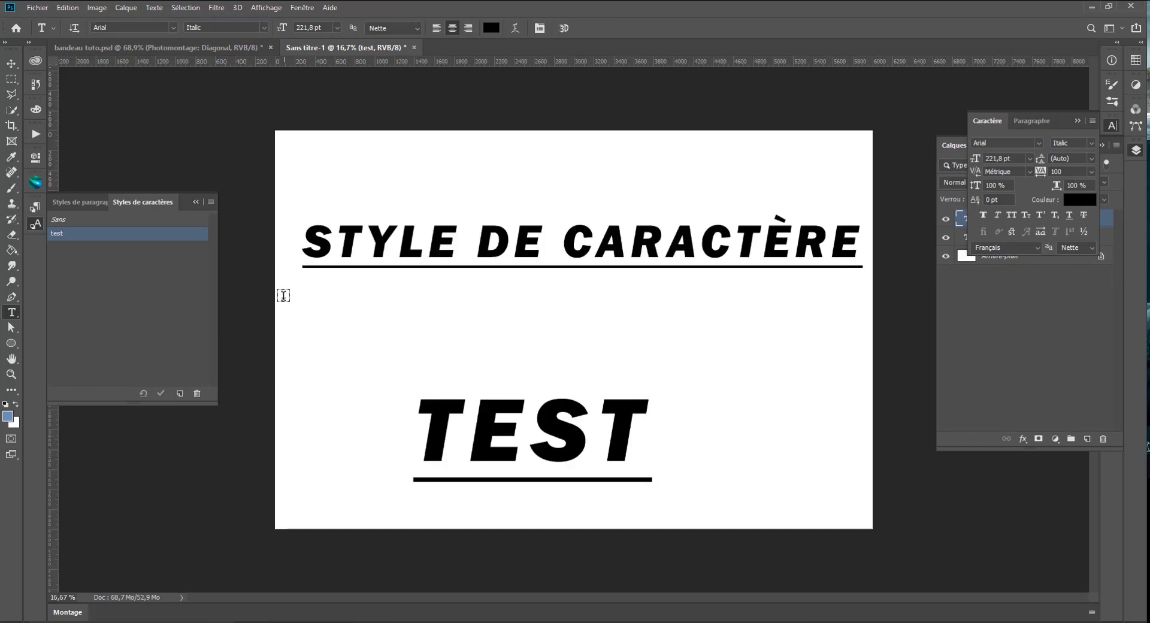
Select parts of the sample text and the title to compare the formatting each takes from the style.
{"action": "left_click", "coordinate": [584, 426]}
{"action": "left_click_drag", "start_coordinate": [469, 410], "coordinate": [362, 411]}
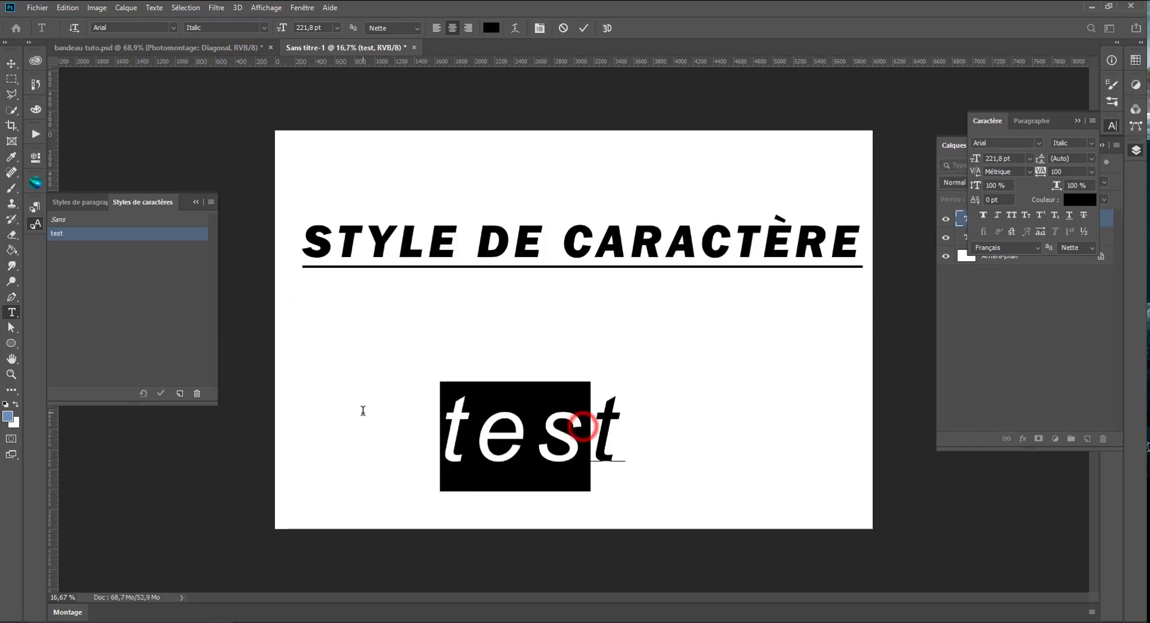
{"action": "left_click", "coordinate": [489, 245]}
{"action": "left_click_drag", "start_coordinate": [500, 250], "coordinate": [653, 258]}
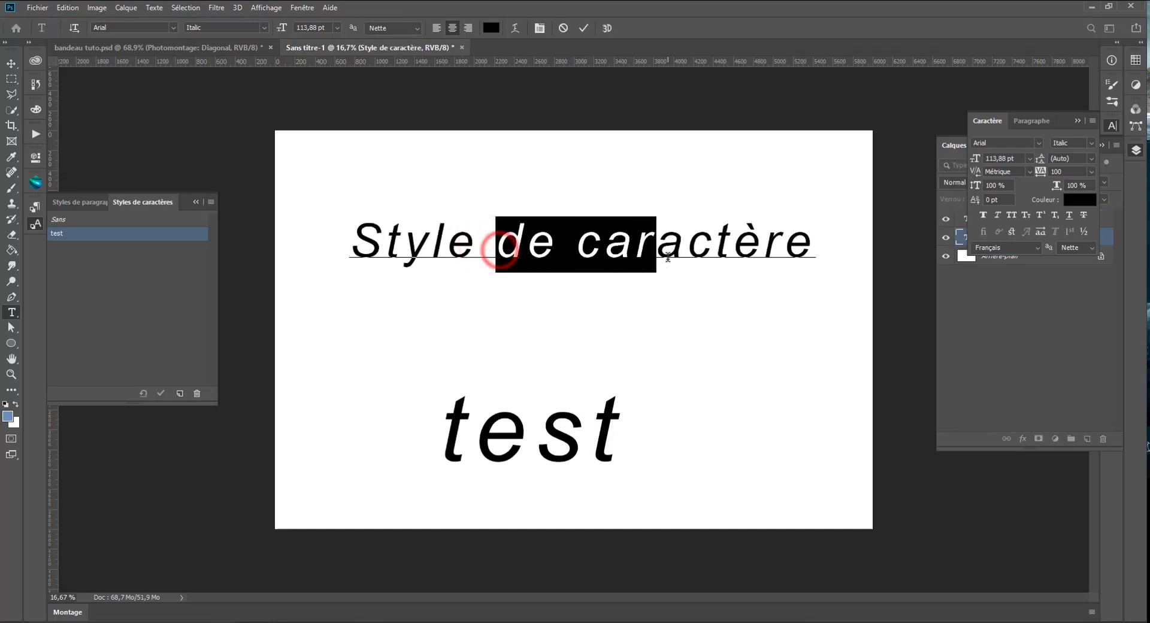
{"action": "key", "text": "Escape"}
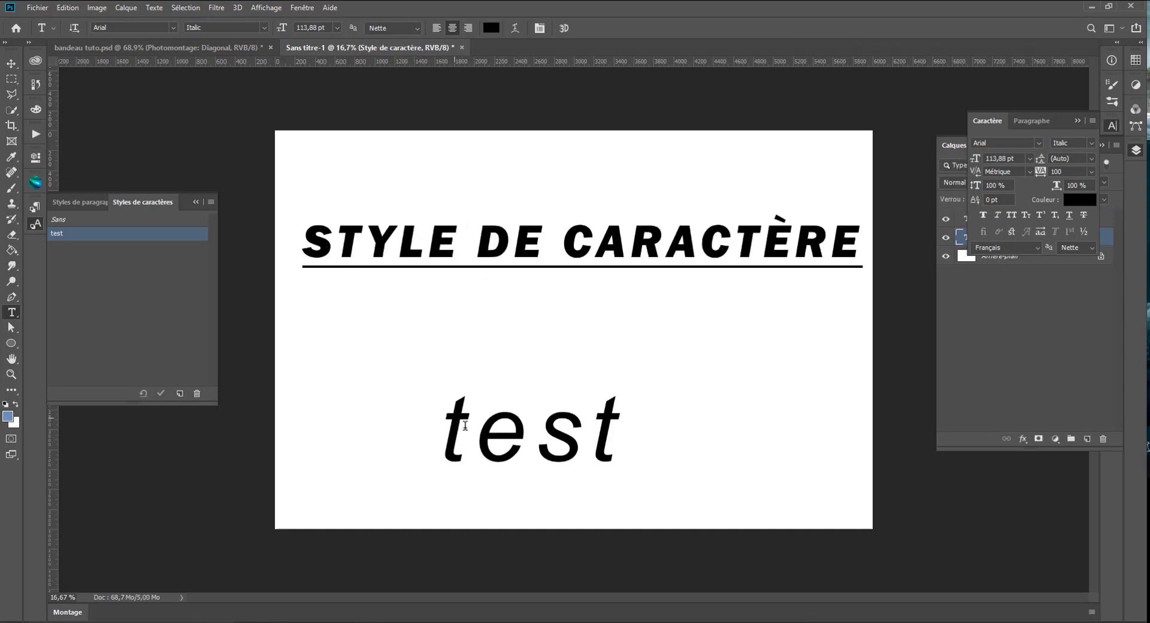
{"action": "left_click_drag", "start_coordinate": [469, 429], "coordinate": [640, 437]}
Set a middle portion of the title to no character style (Sans), and reassign the test style to the title.
{"action": "left_click", "coordinate": [450, 235]}
{"action": "left_click_drag", "start_coordinate": [450, 237], "coordinate": [655, 257]}
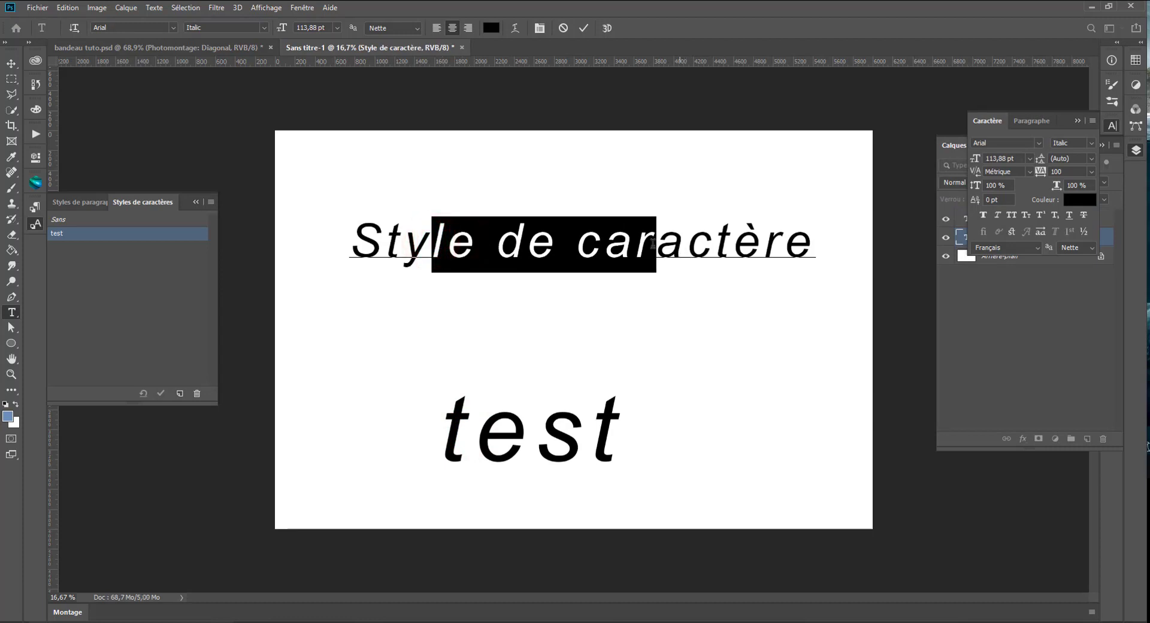
{"action": "left_click", "coordinate": [69, 220]}
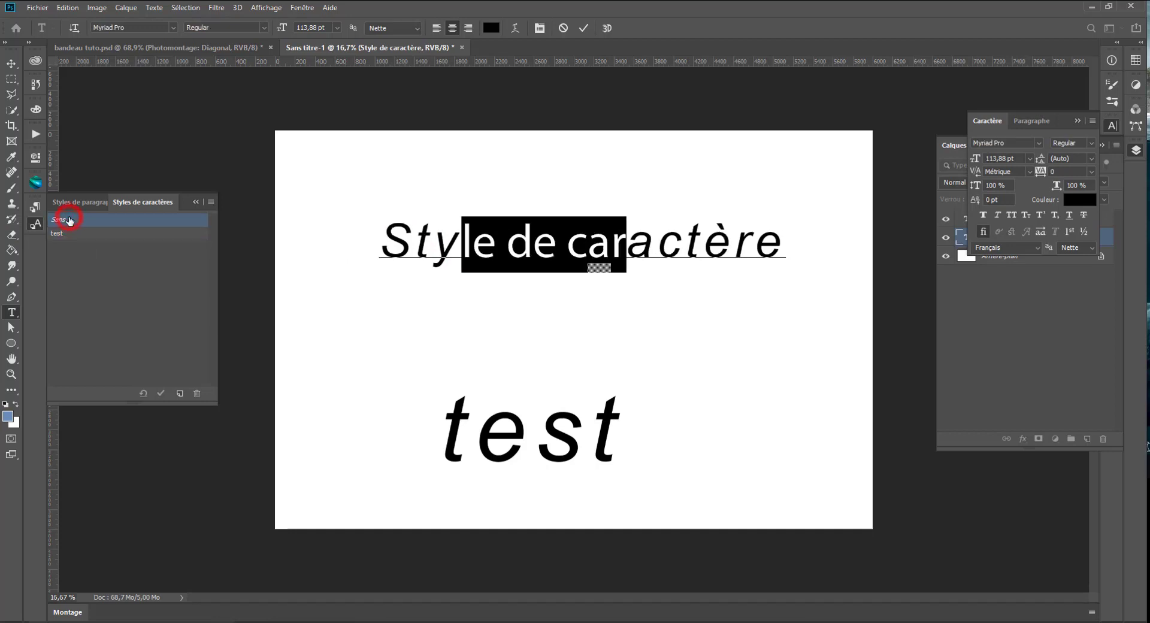
{"action": "left_click", "coordinate": [498, 252]}
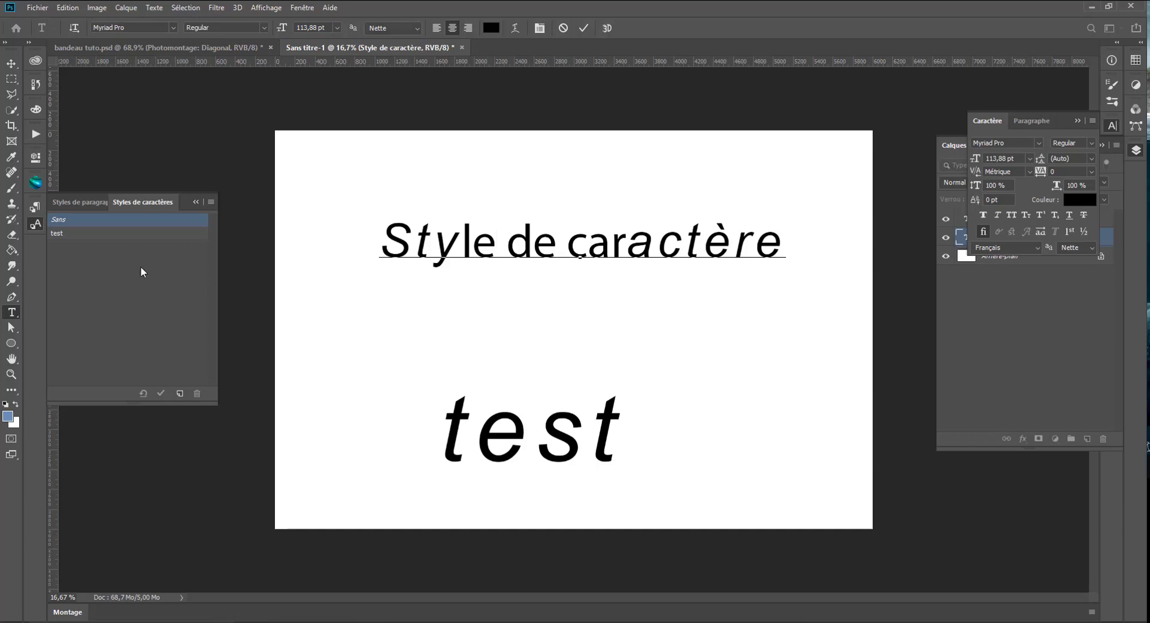
{"action": "left_click", "coordinate": [97, 235]}
{"action": "left_click", "coordinate": [11, 64]}
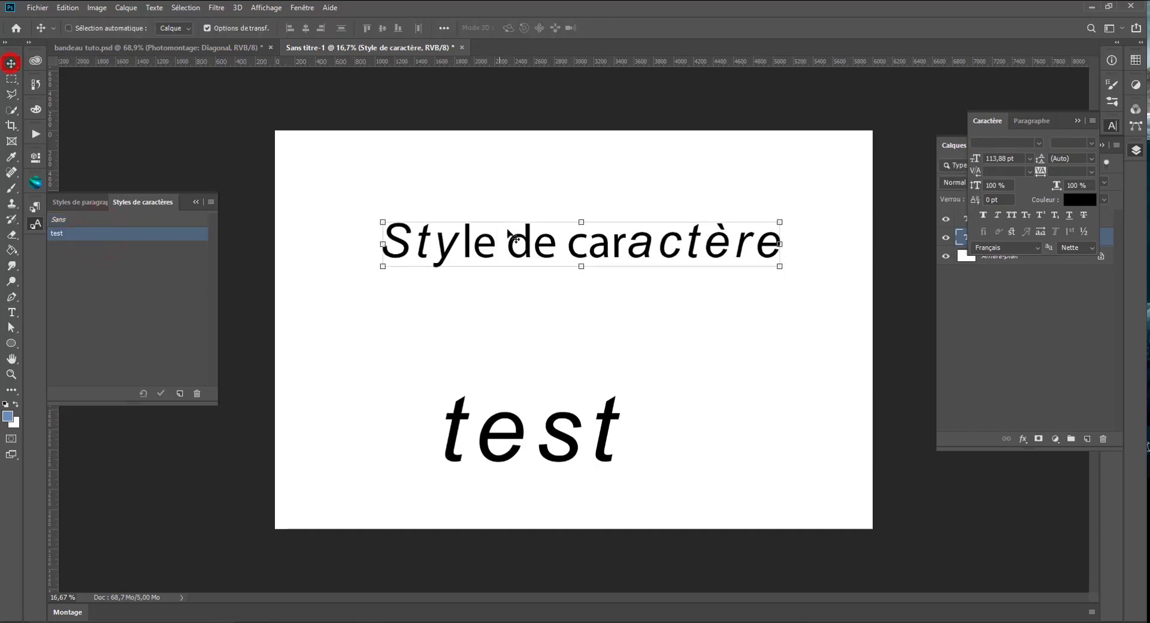
Set the test style's font family to Bodoni MT and its font style to Regular.
{"action": "double_click", "coordinate": [64, 235]}
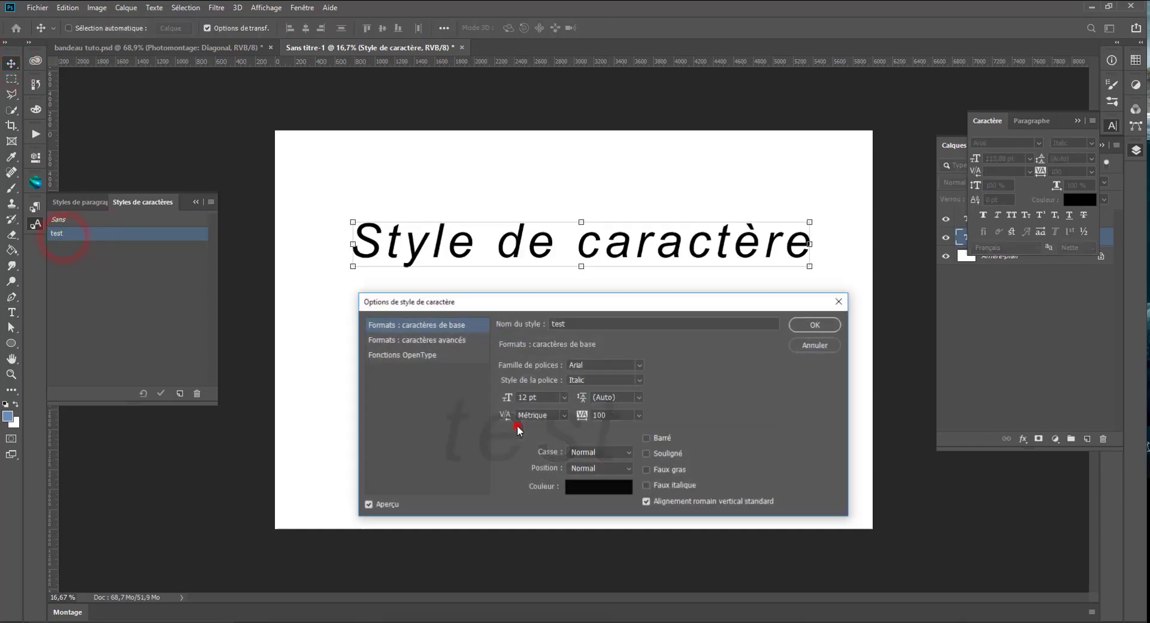
{"action": "left_click", "coordinate": [818, 328]}
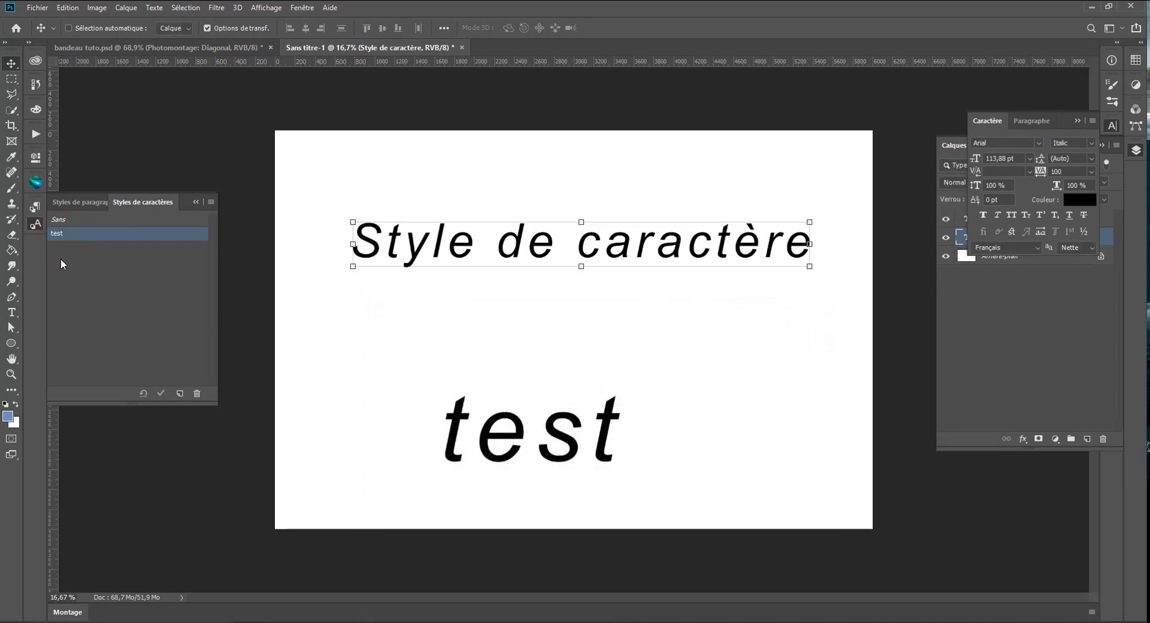
{"action": "double_click", "coordinate": [68, 234]}
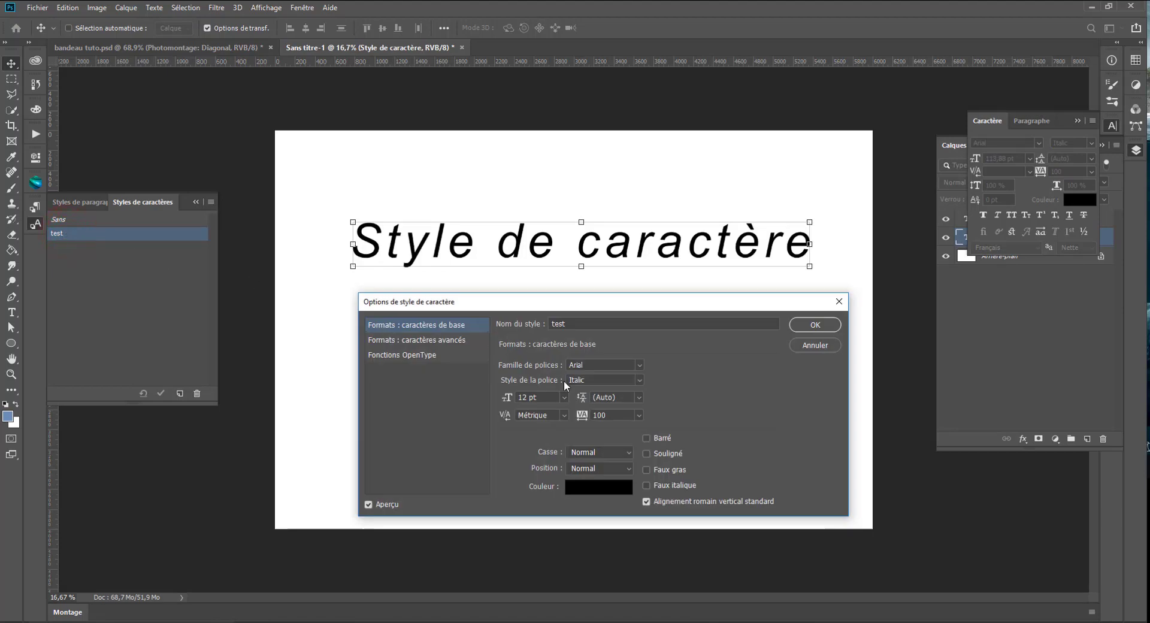
{"action": "left_click", "coordinate": [646, 368]}
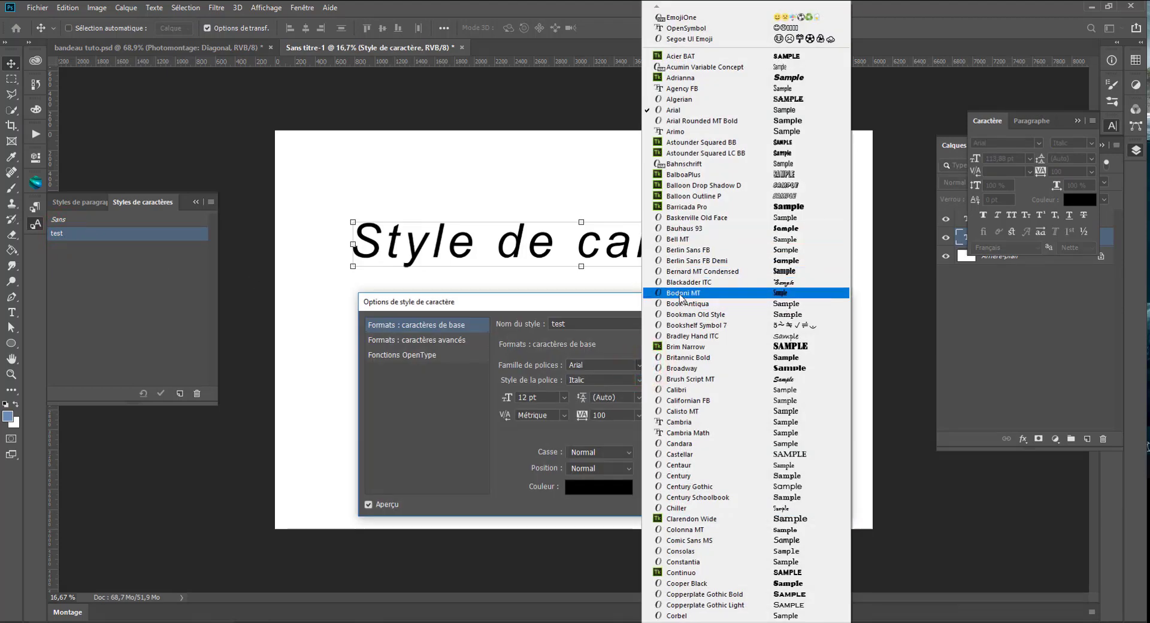
{"action": "left_click", "coordinate": [682, 294]}
{"action": "left_click", "coordinate": [638, 379]}
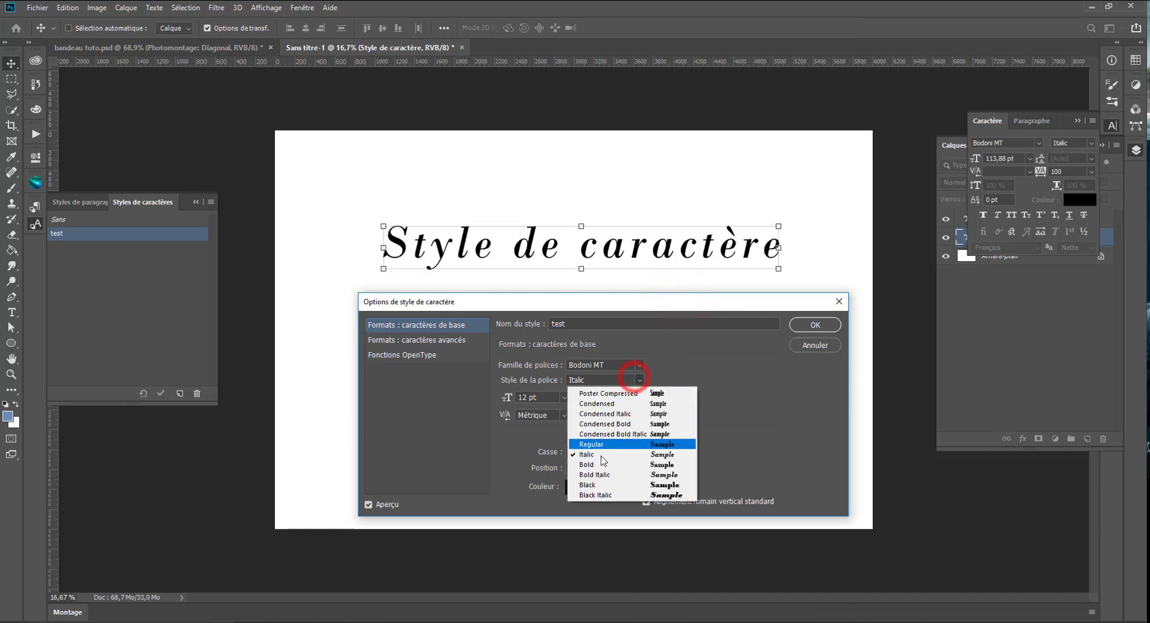
{"action": "left_click", "coordinate": [611, 446]}
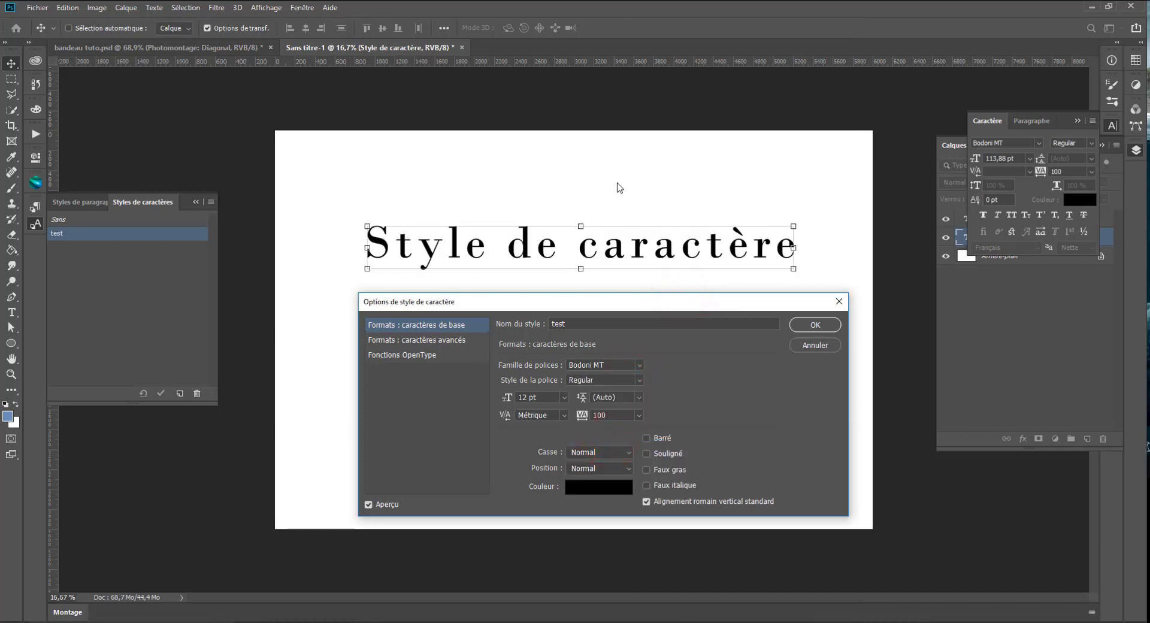
{"action": "left_click", "coordinate": [815, 325]}
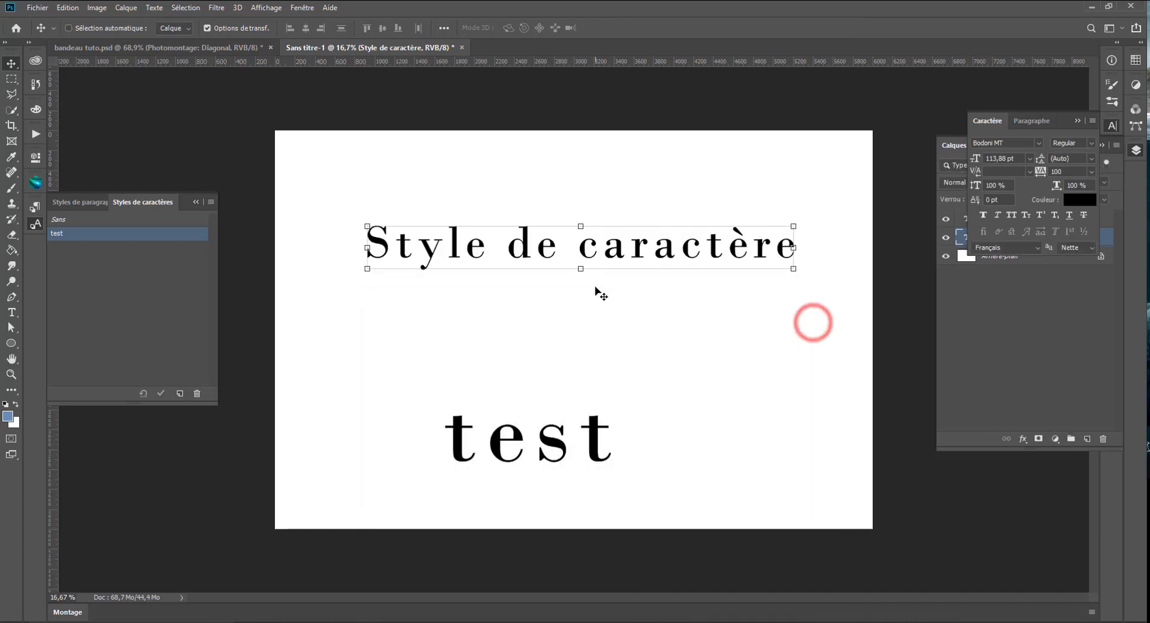
With the test text layer selected, set the test character style's font style to Bold Italic.
{"action": "left_click", "coordinate": [962, 219]}
{"action": "left_click", "coordinate": [1005, 237]}
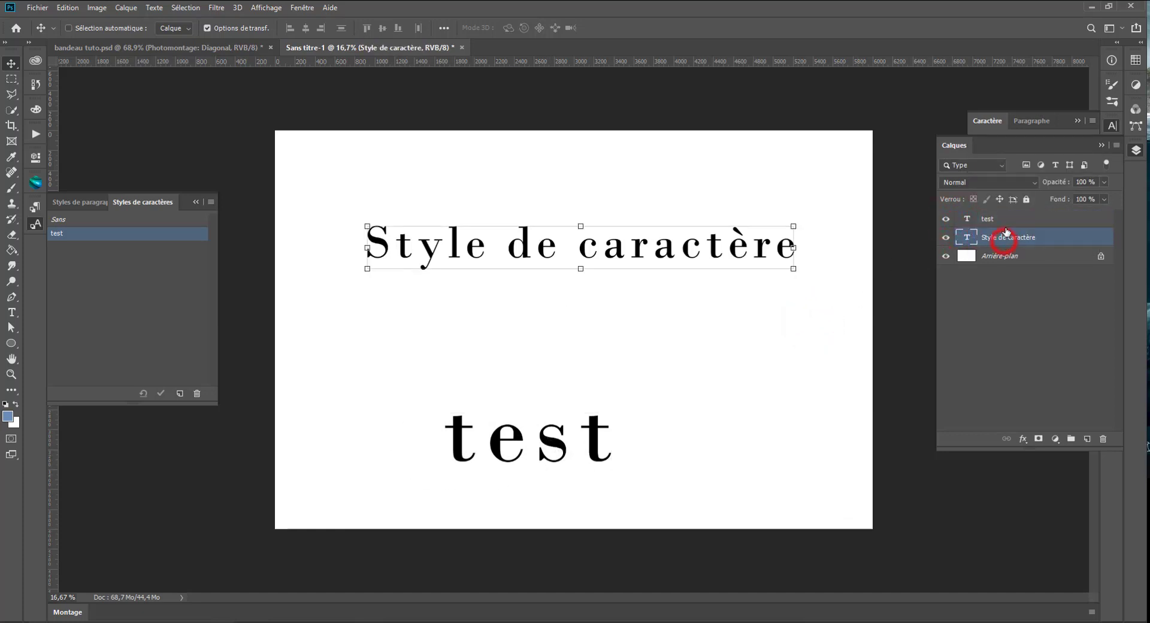
{"action": "left_click", "coordinate": [1005, 222]}
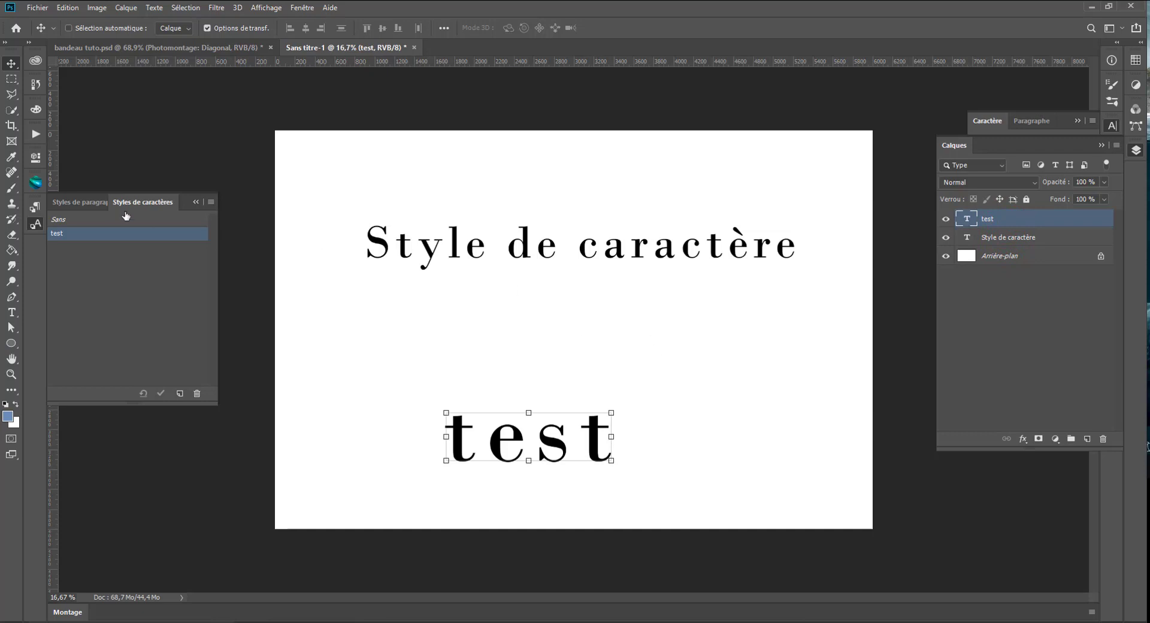
{"action": "double_click", "coordinate": [59, 235]}
{"action": "left_click_drag", "start_coordinate": [495, 300], "coordinate": [924, 296]}
{"action": "left_click", "coordinate": [992, 372]}
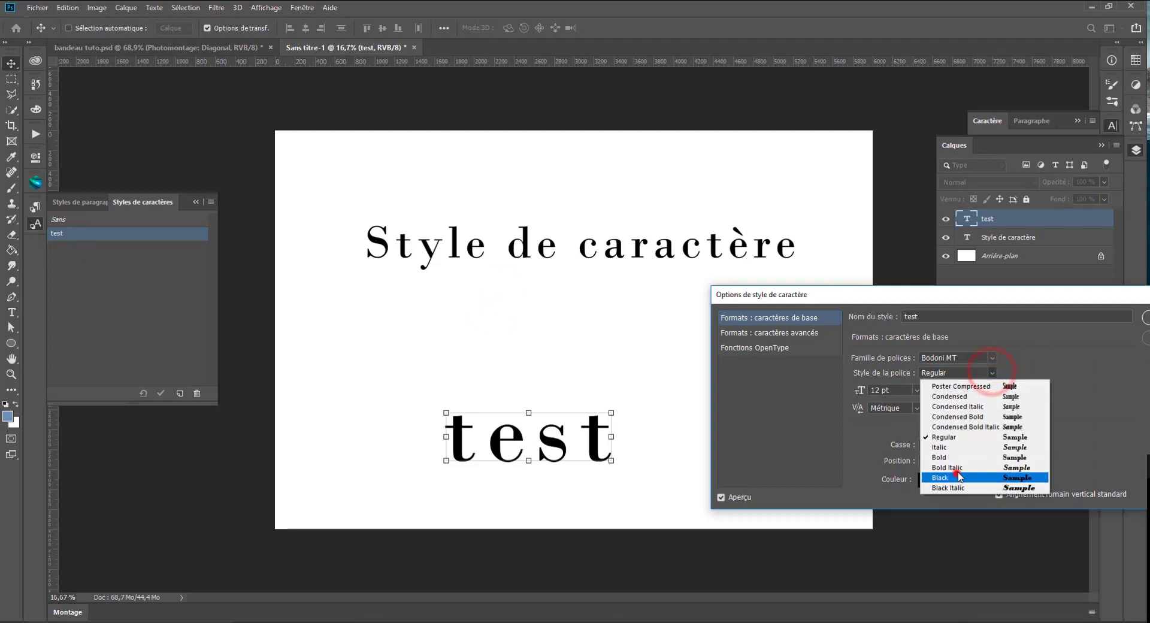
{"action": "left_click", "coordinate": [958, 470]}
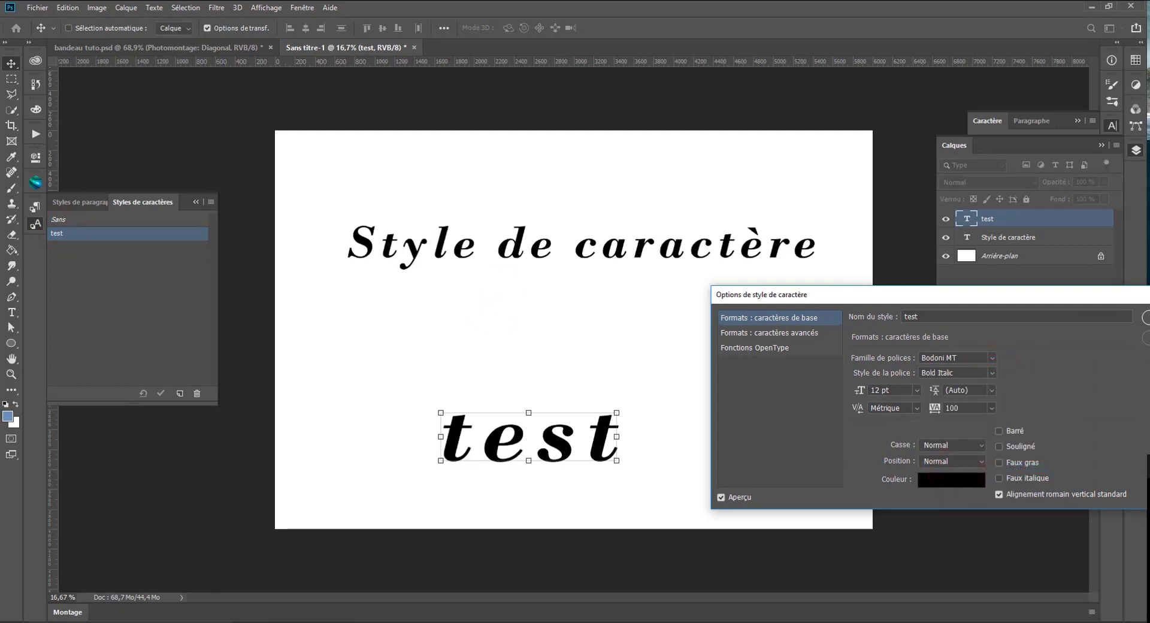
{"action": "left_click", "coordinate": [1146, 317]}
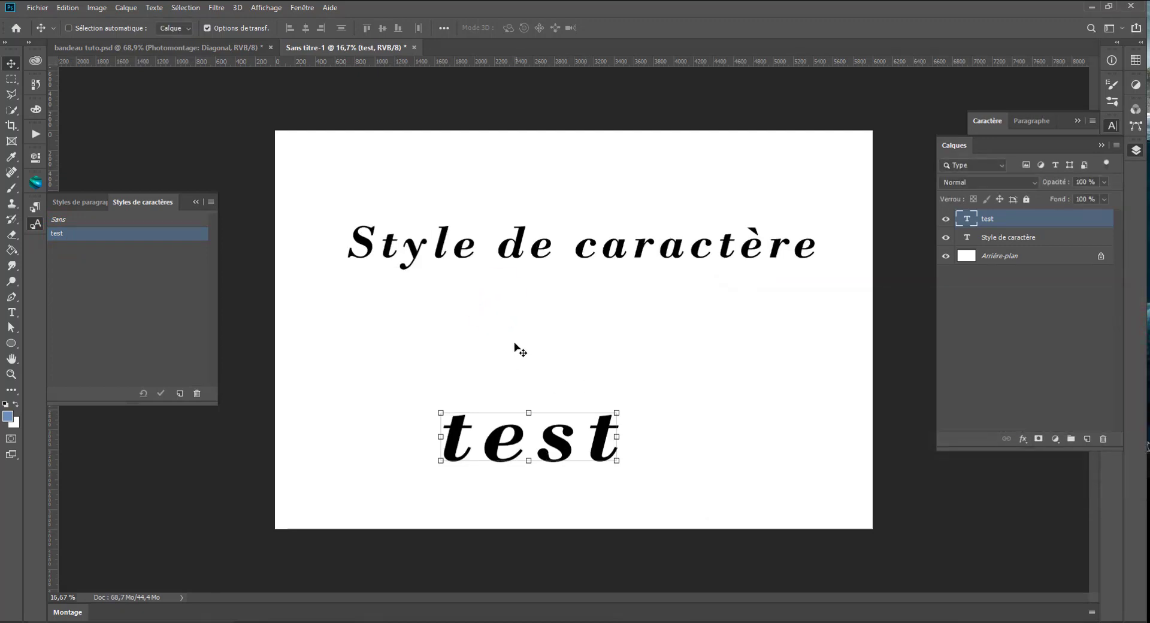